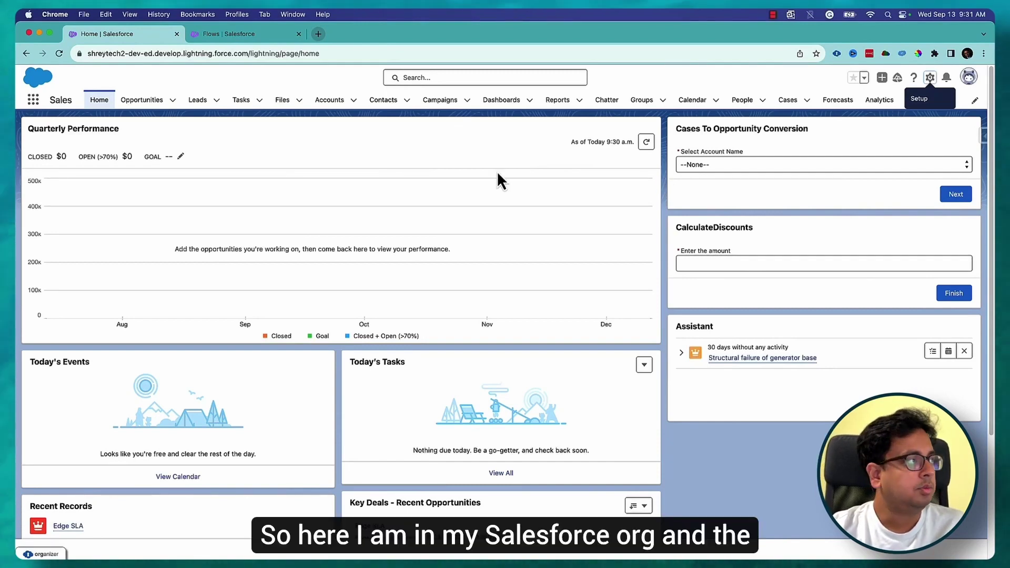
Open the Edge SLA opportunity from the Opportunities list and show its details.
left_click(151, 105)
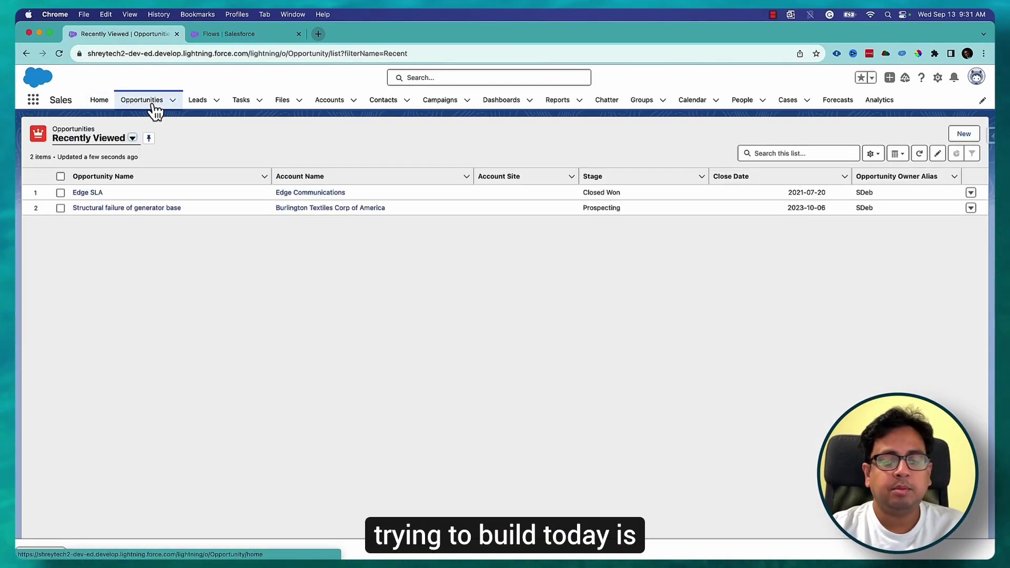
left_click(90, 192)
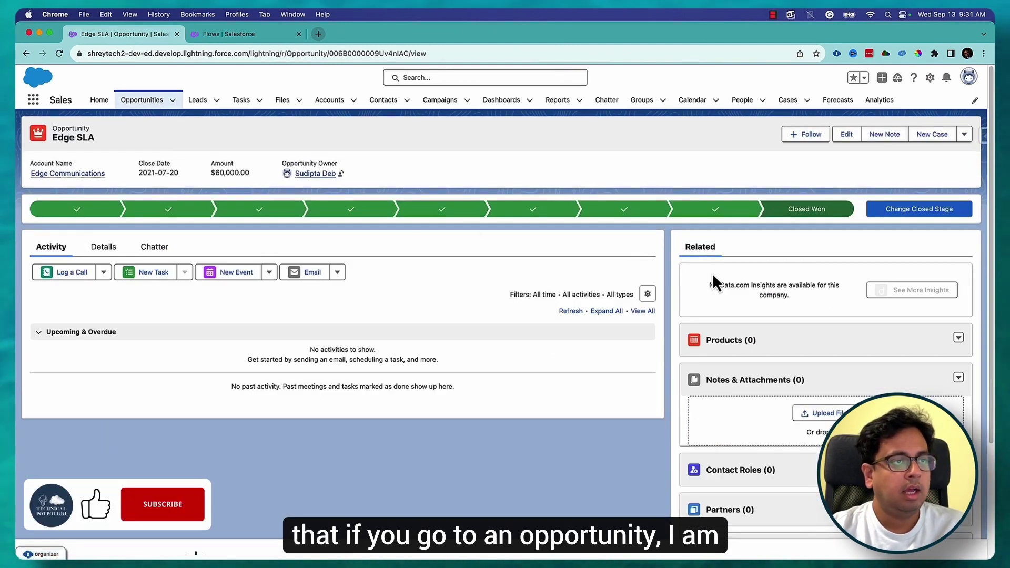
left_click(104, 248)
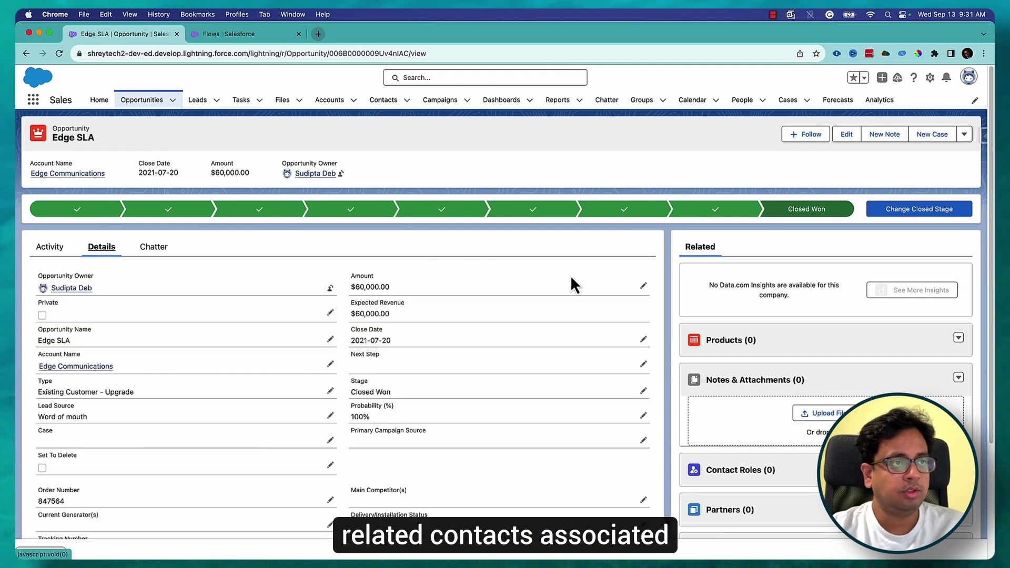
scroll(667, 282, "down", 1)
scroll(668, 283, "down", 2)
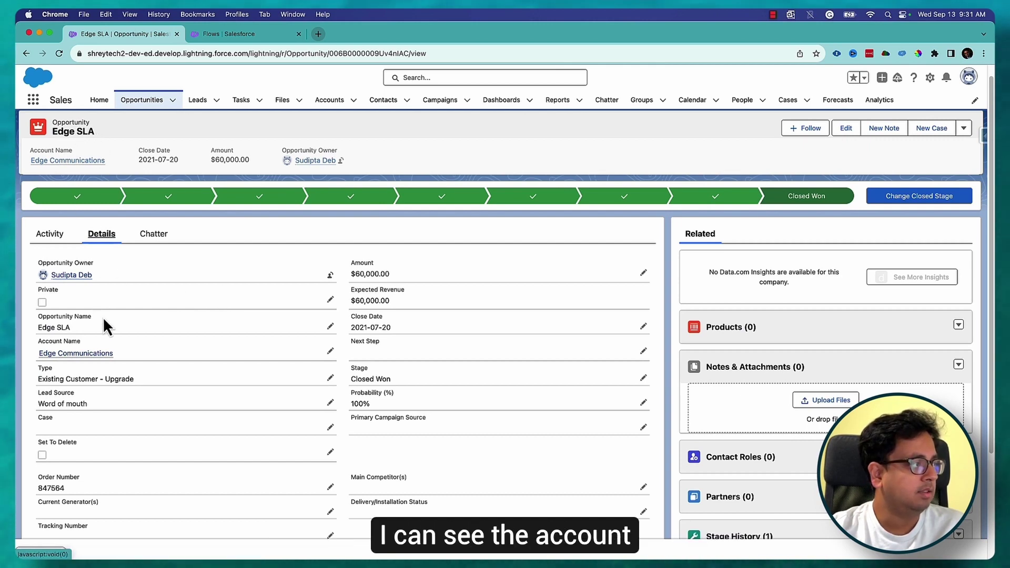
Confirm the Edge Communications account has two contacts, then return to Edge SLA's details.
mouse_move(116, 364)
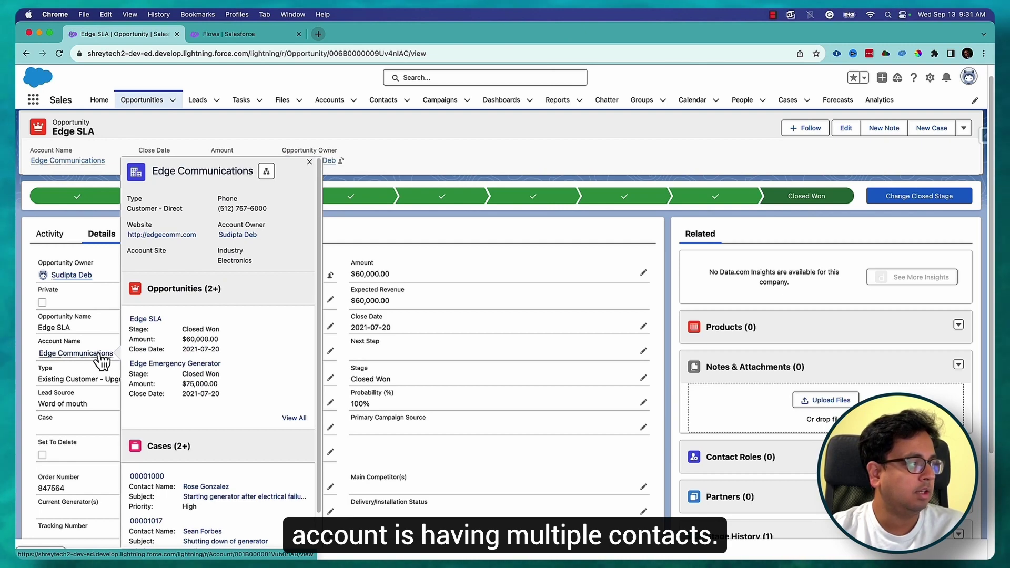
left_click(97, 353)
scroll(224, 277, "down", 1)
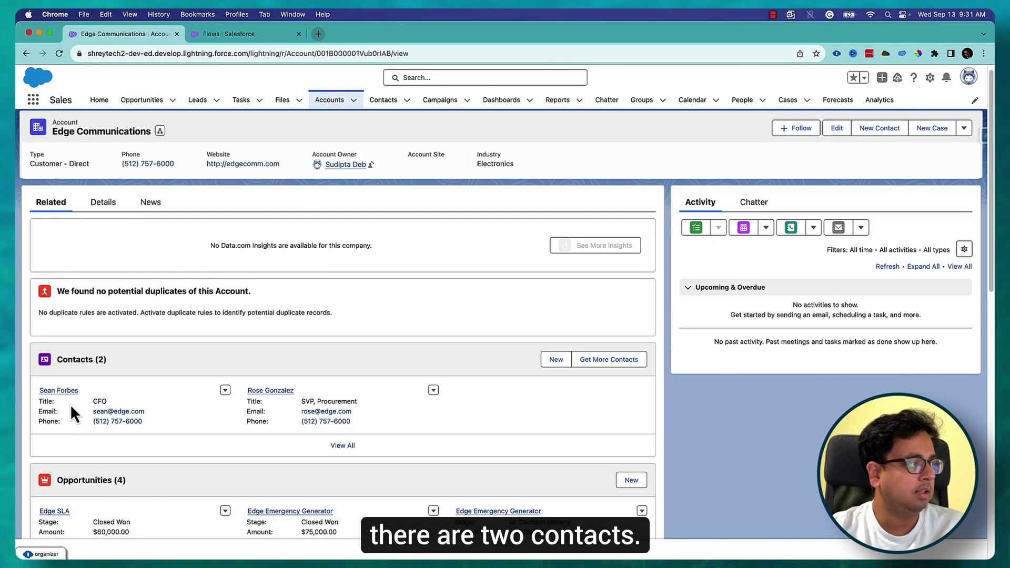
key("super+bracketleft")
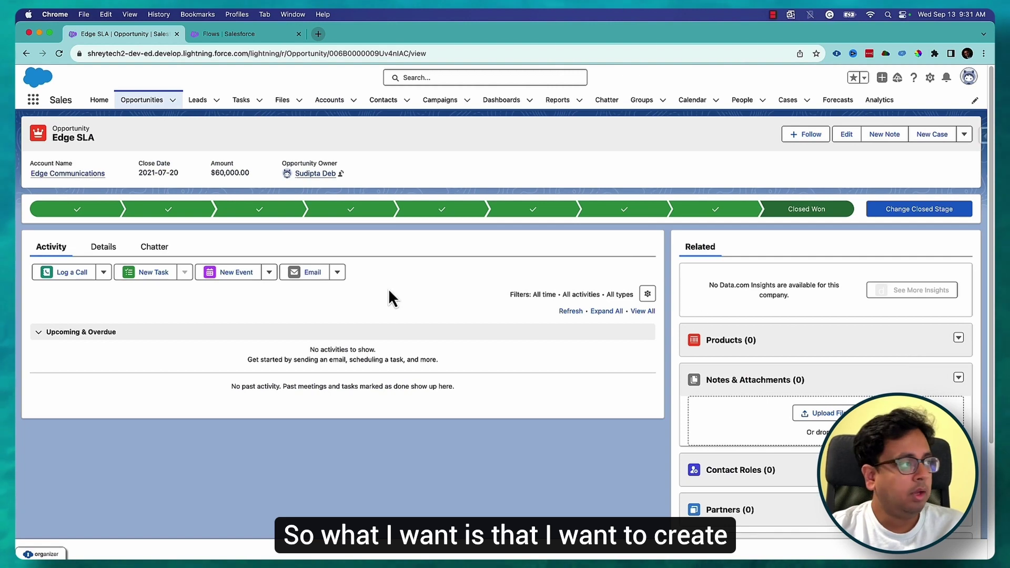
left_click(96, 256)
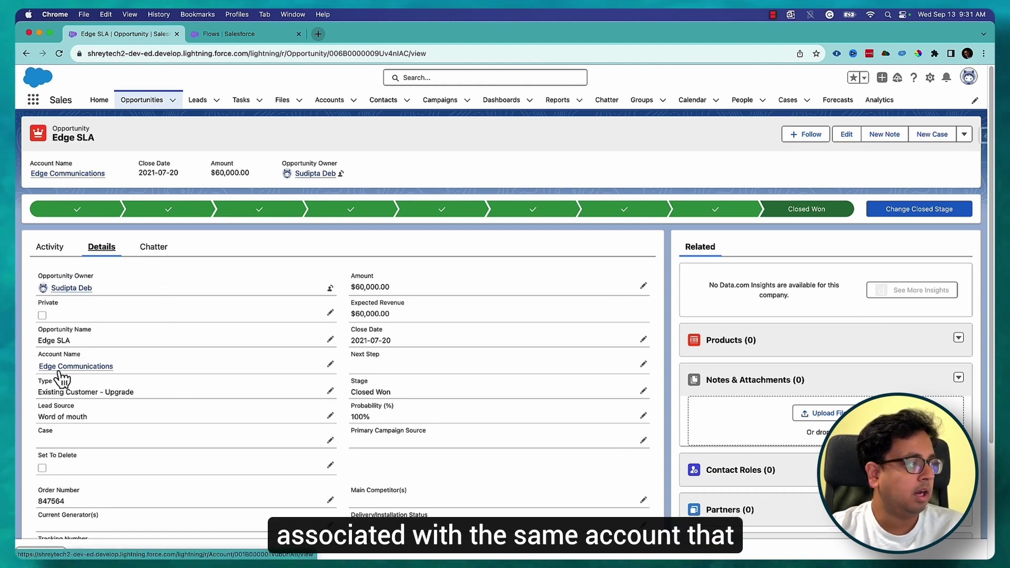
mouse_move(113, 363)
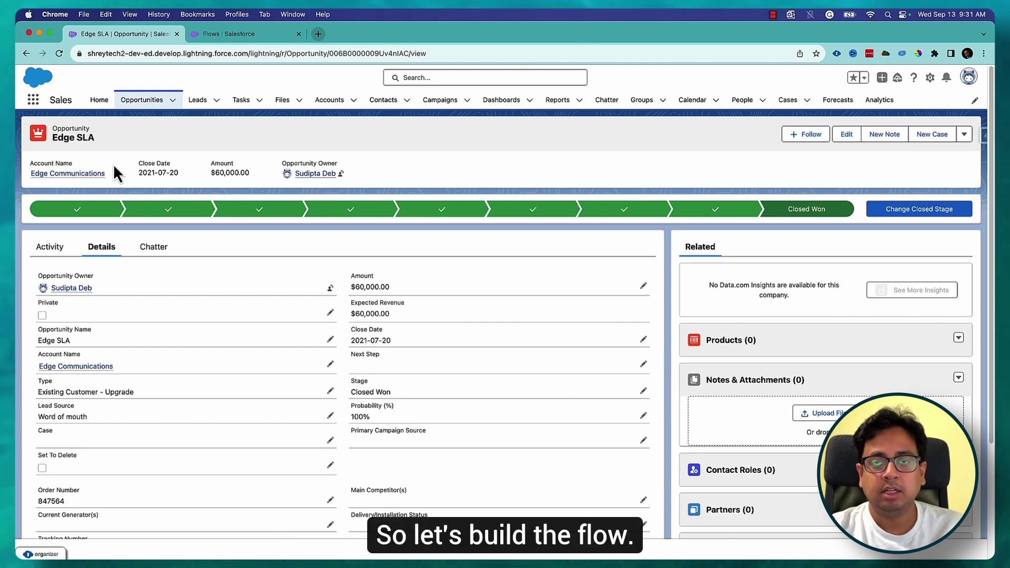
Create a new screen flow and add a Screen element labelled FirstScreen.
left_click(219, 34)
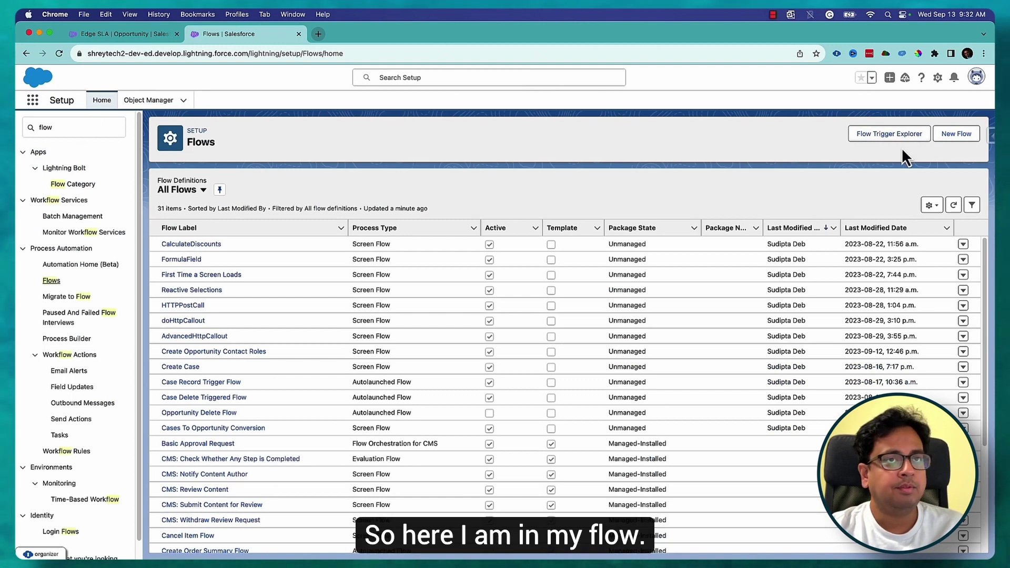
left_click(957, 138)
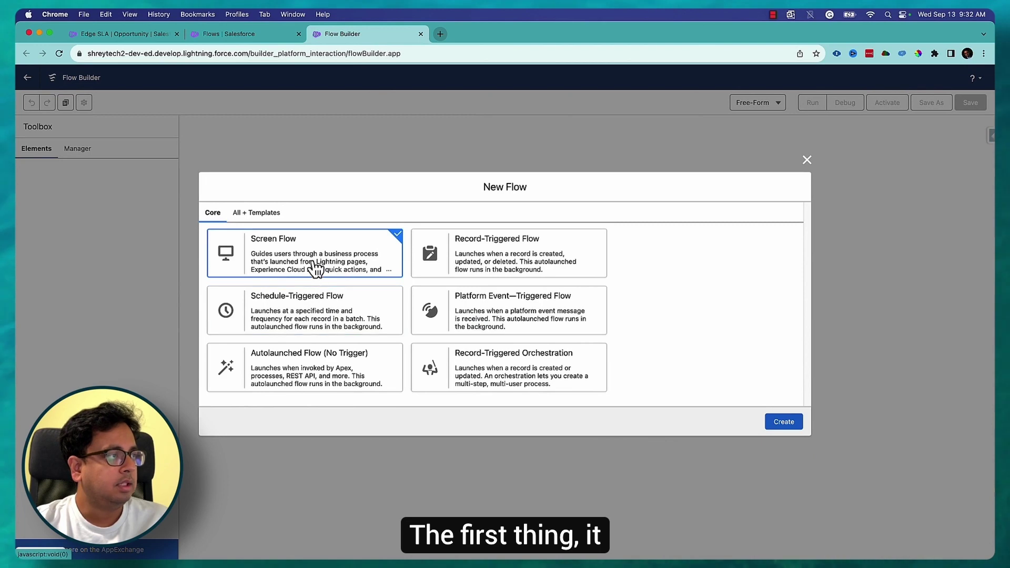
left_click(784, 422)
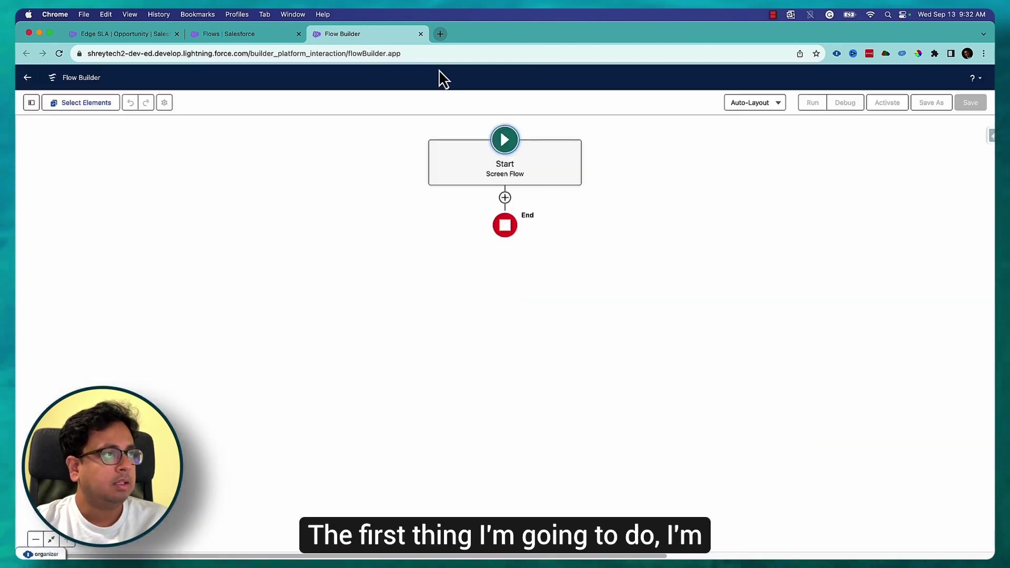
left_click(505, 198)
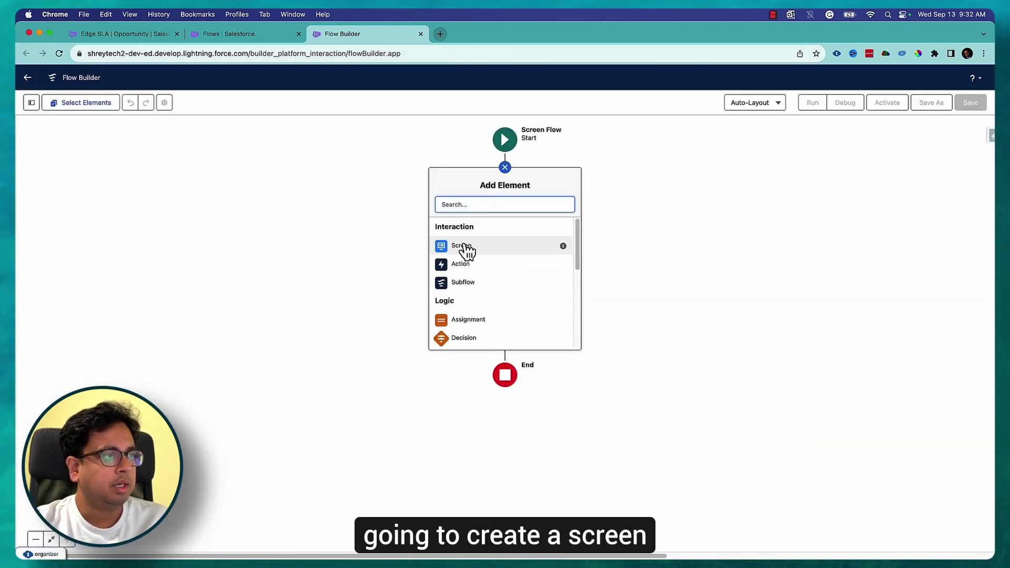
left_click(463, 244)
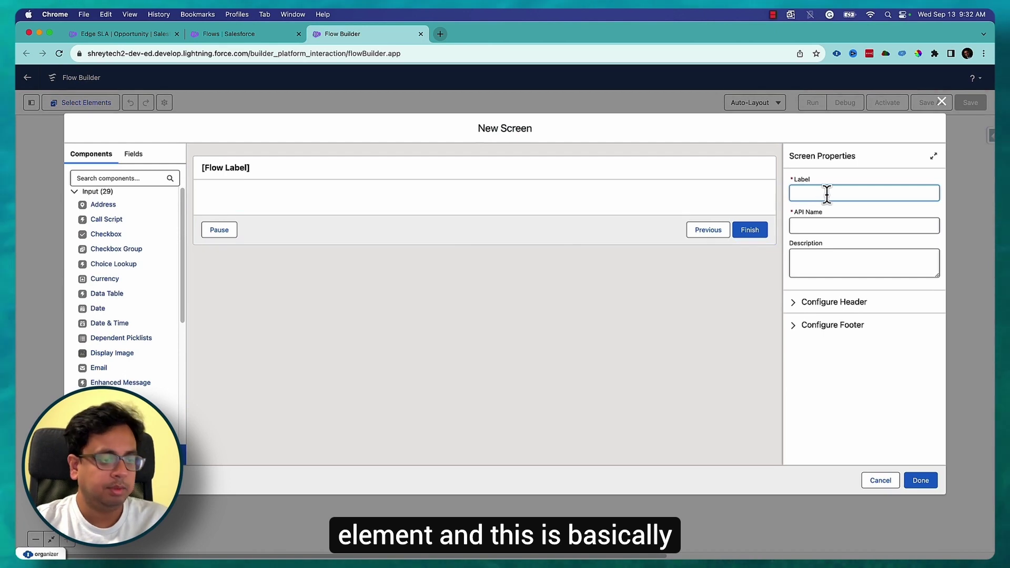
type("Fir")
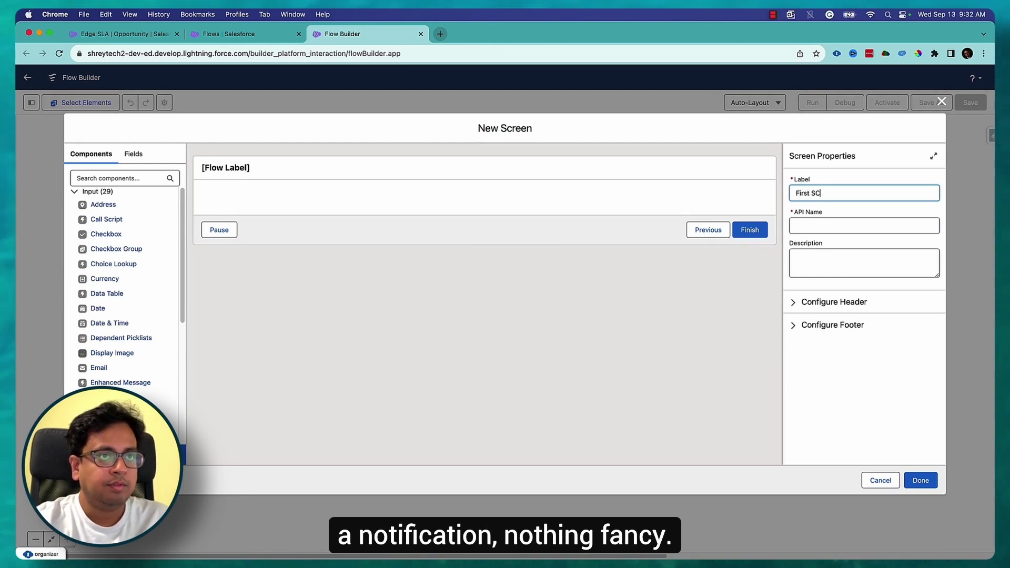
type("stScreen")
key("Tab")
Add a ShowTitle display text reading 'Create Opportunity Contact Roles' in bold, size 16.
scroll(124, 331, "down", 10)
left_click_drag(129, 371, 288, 199)
left_click(864, 196)
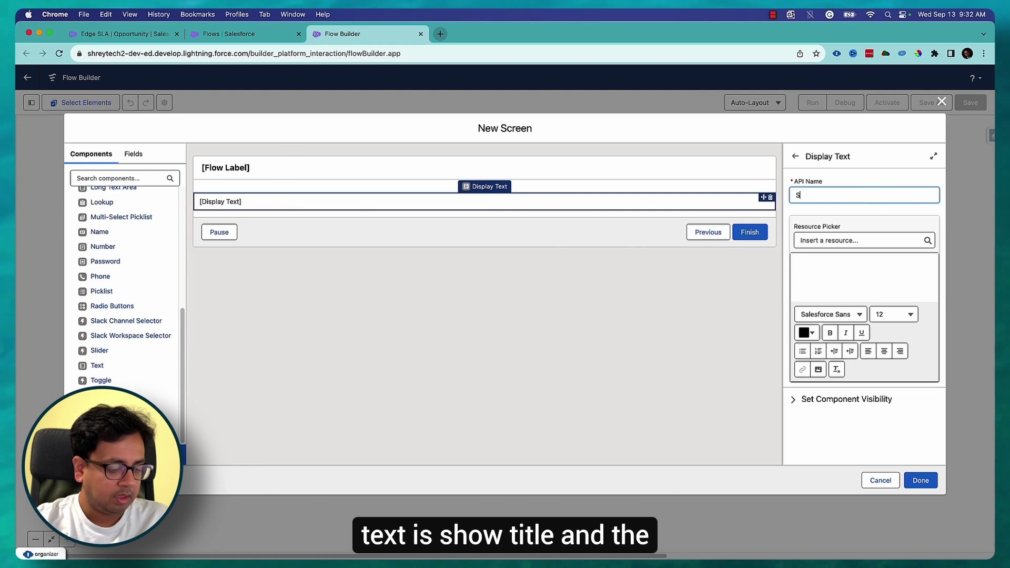
key("Tab")
left_click(853, 268)
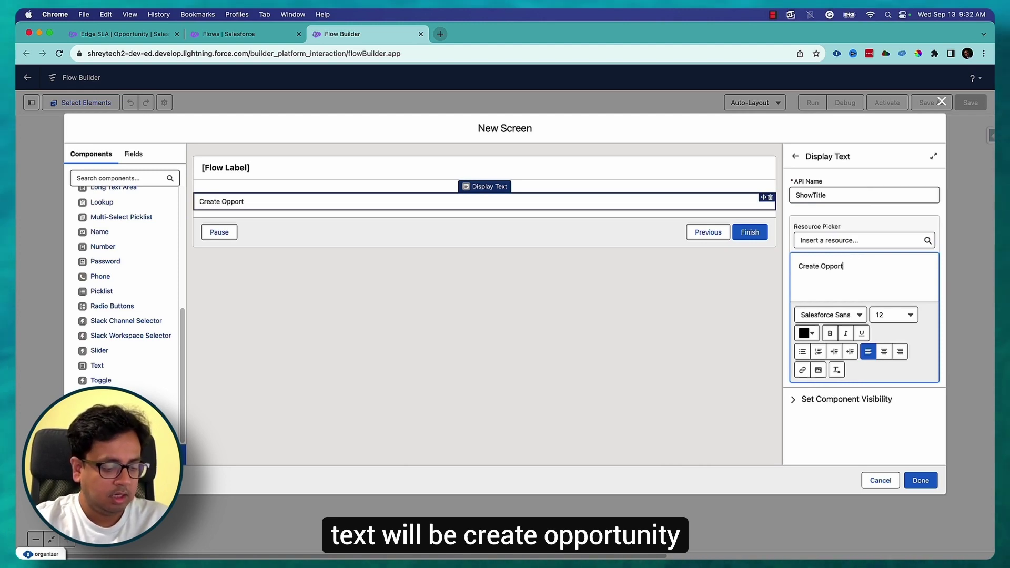
type("Create Opportunity Contact")
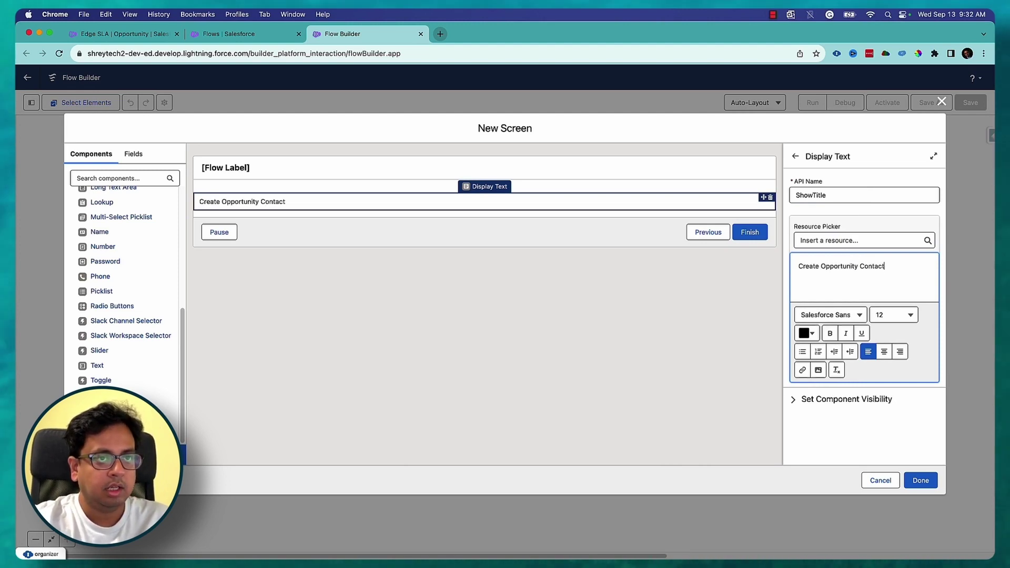
type(" Roles")
left_click_drag(918, 263, 778, 273)
left_click(830, 334)
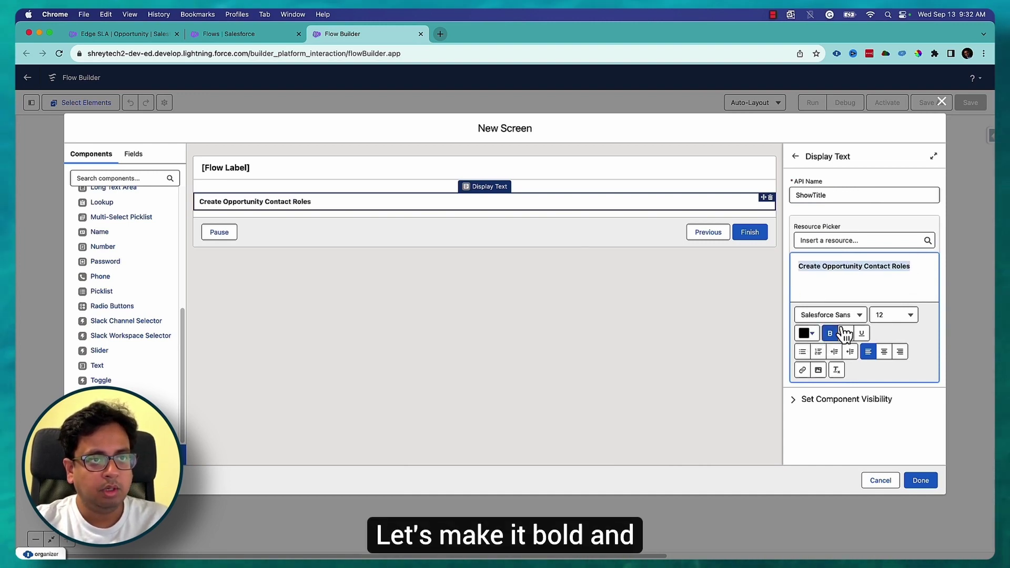
left_click(908, 319)
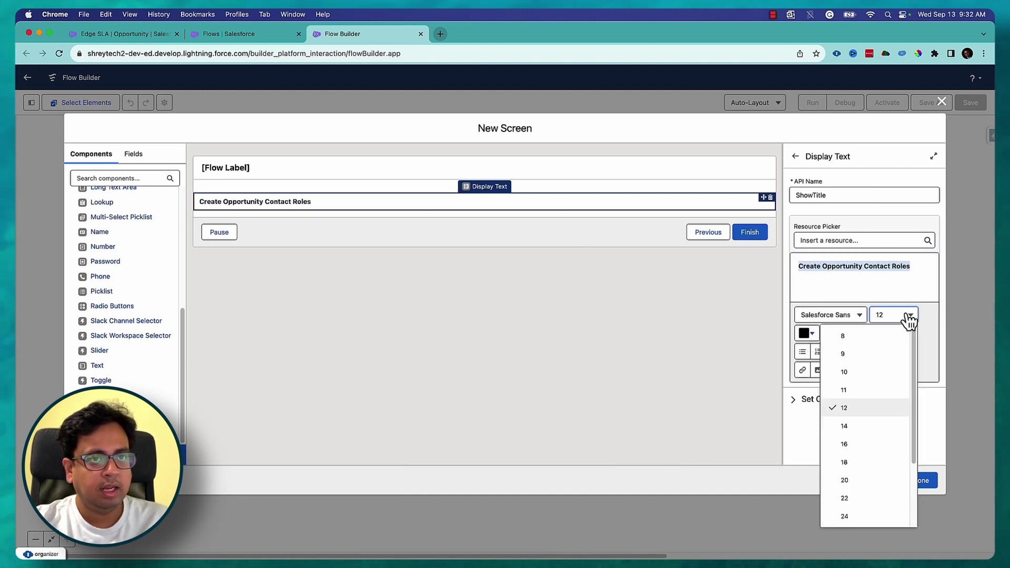
left_click(869, 455)
left_click(929, 487)
left_click(506, 223)
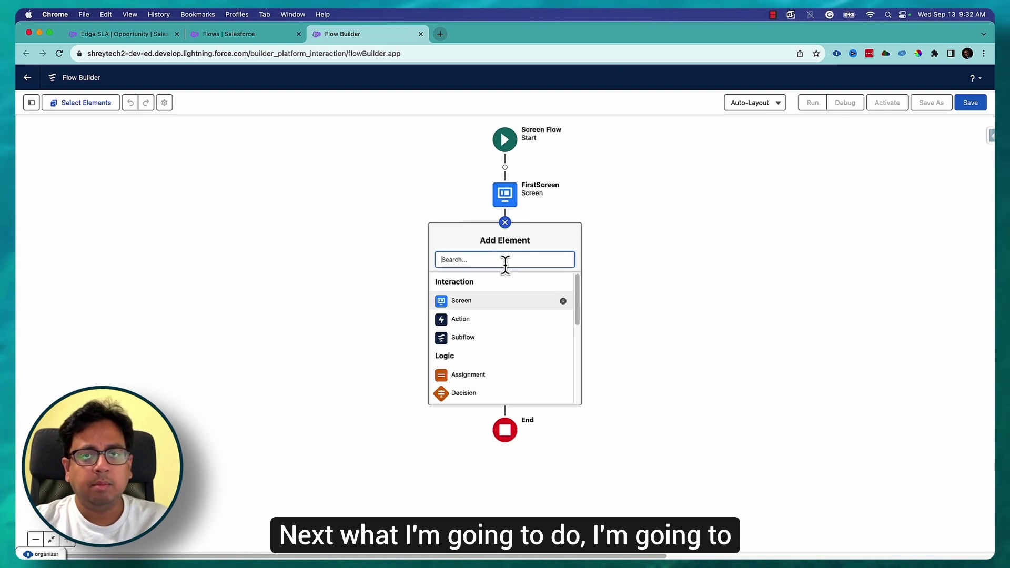
Add a Get Records step 'Fetch Opportunity' on Opportunity, filtering on the Id field.
scroll(514, 322, "down", 5)
scroll(514, 322, "up", 3)
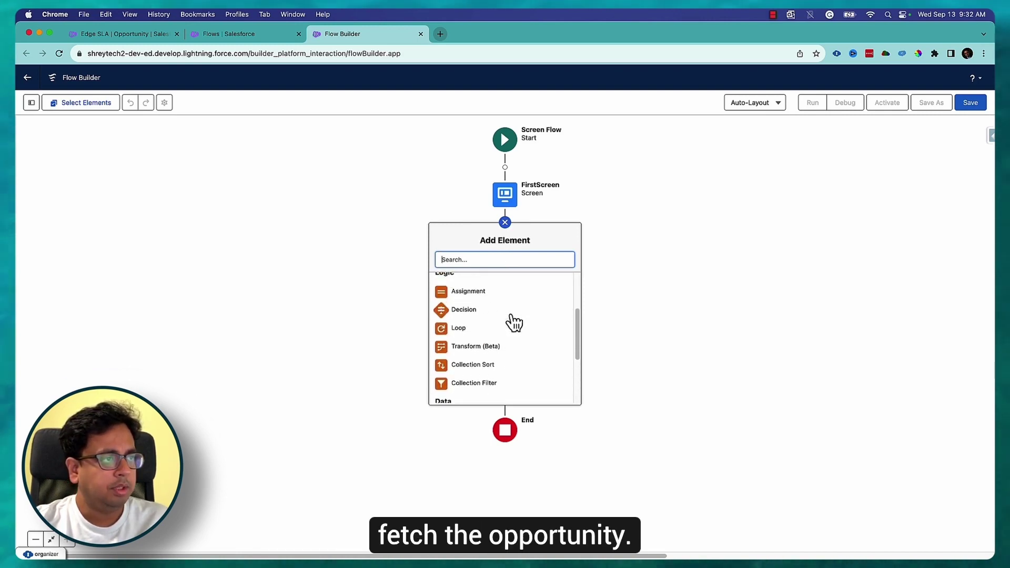
scroll(514, 319, "up", 3)
scroll(516, 318, "down", 5)
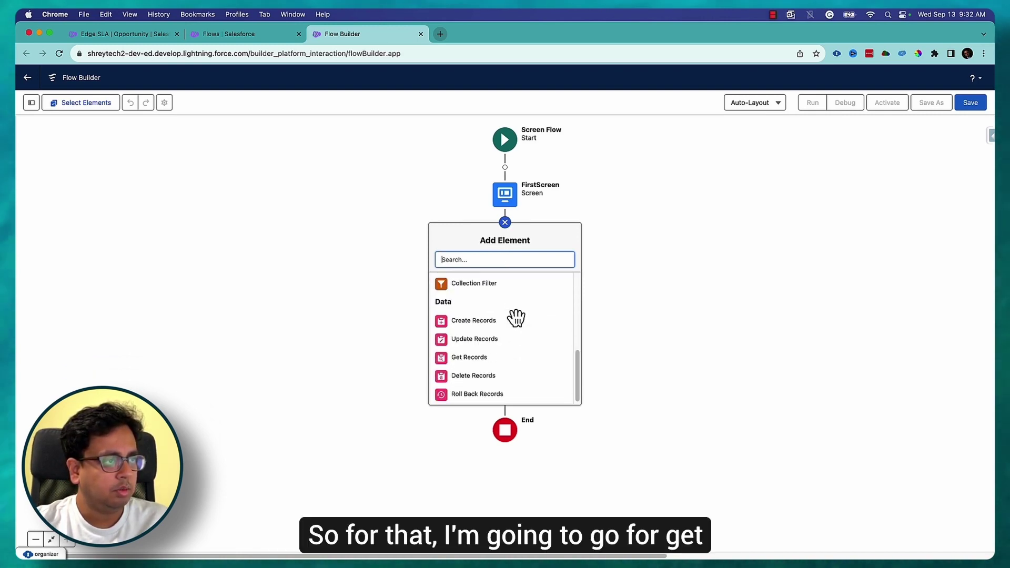
left_click(501, 362)
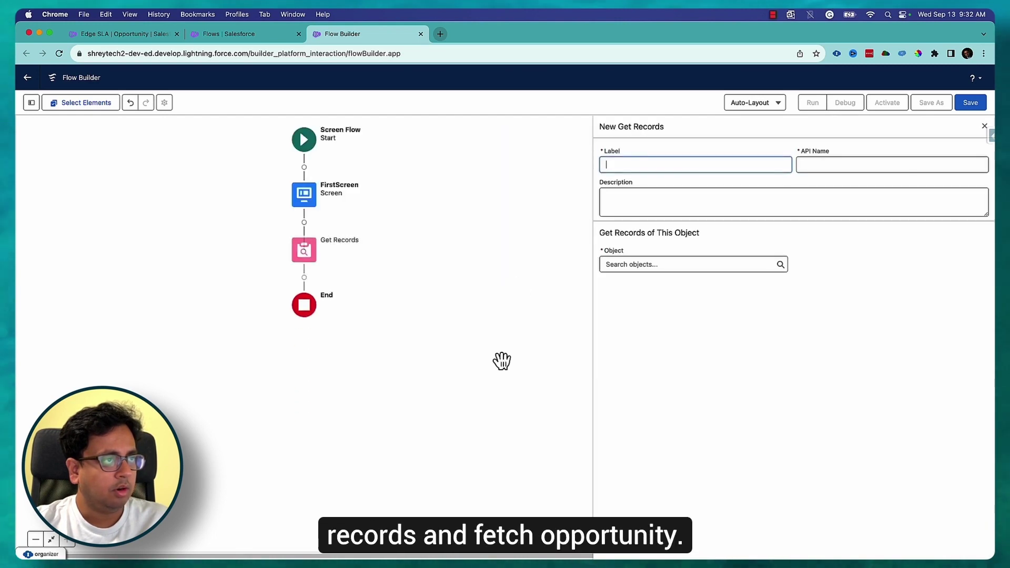
type("Fetch Opportuni")
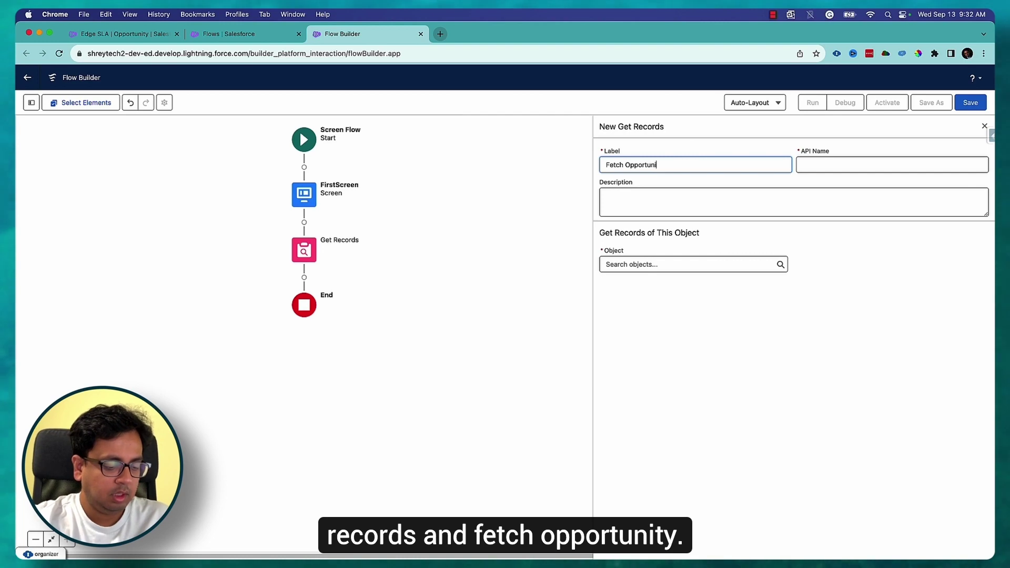
type("ty")
key("Tab")
left_click(679, 264)
type("Oppo")
left_click(729, 298)
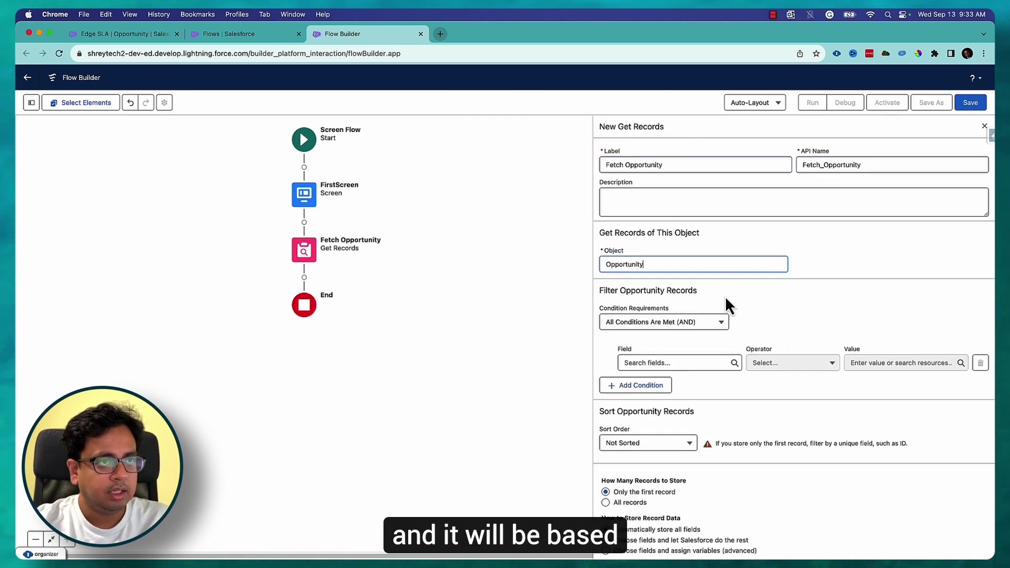
left_click(666, 364)
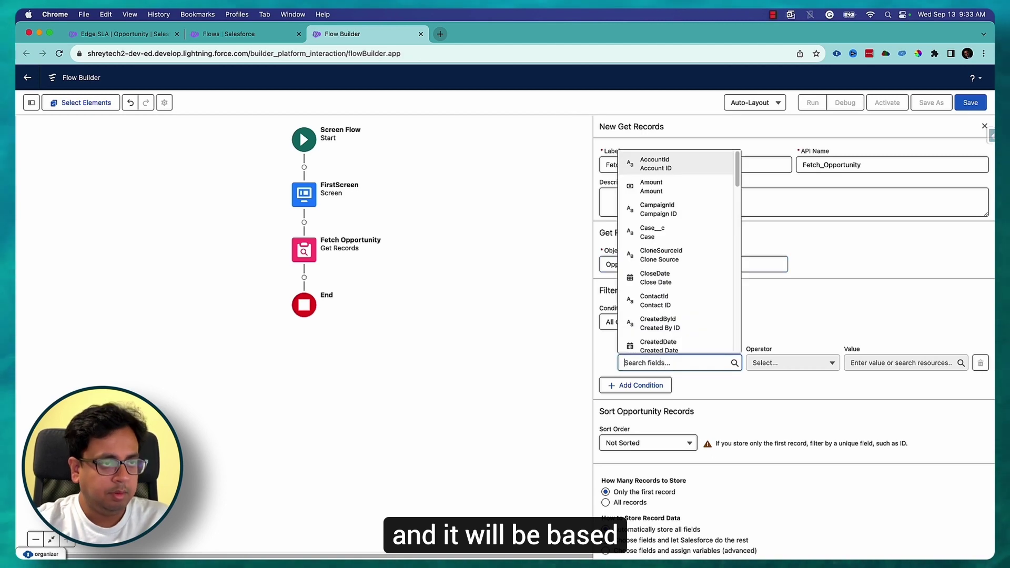
type("Id")
left_click(652, 277)
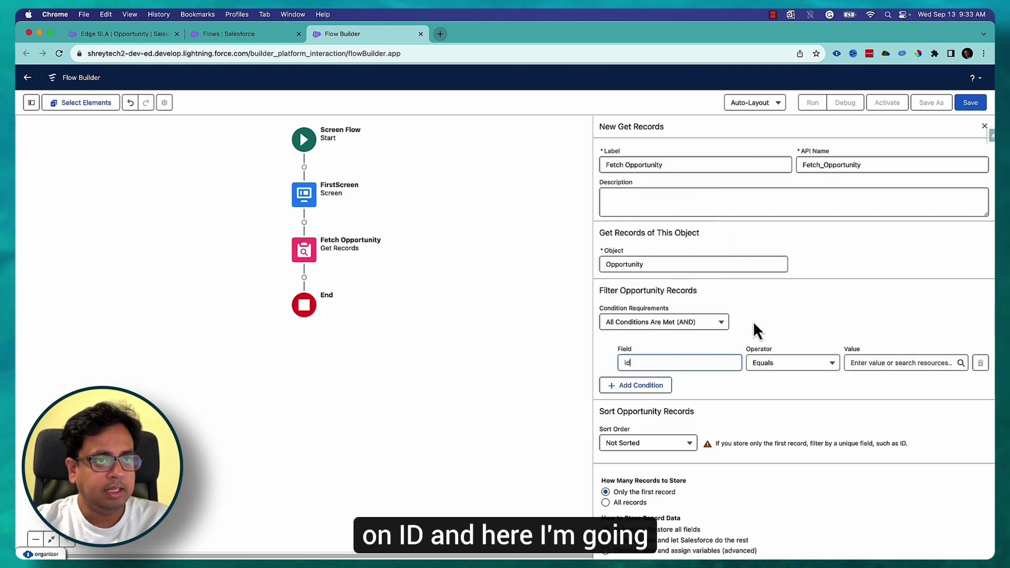
Set the Id filter value to a new Text variable recordId, available for input and output.
left_click(861, 363)
left_click(889, 163)
left_click(381, 270)
left_click(375, 300)
left_click(361, 291)
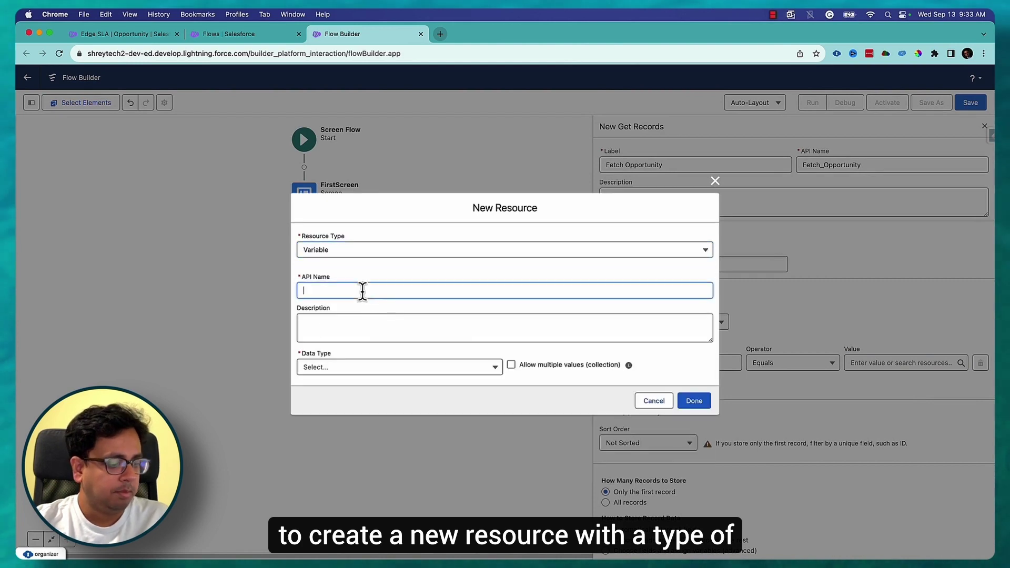
type("recordId")
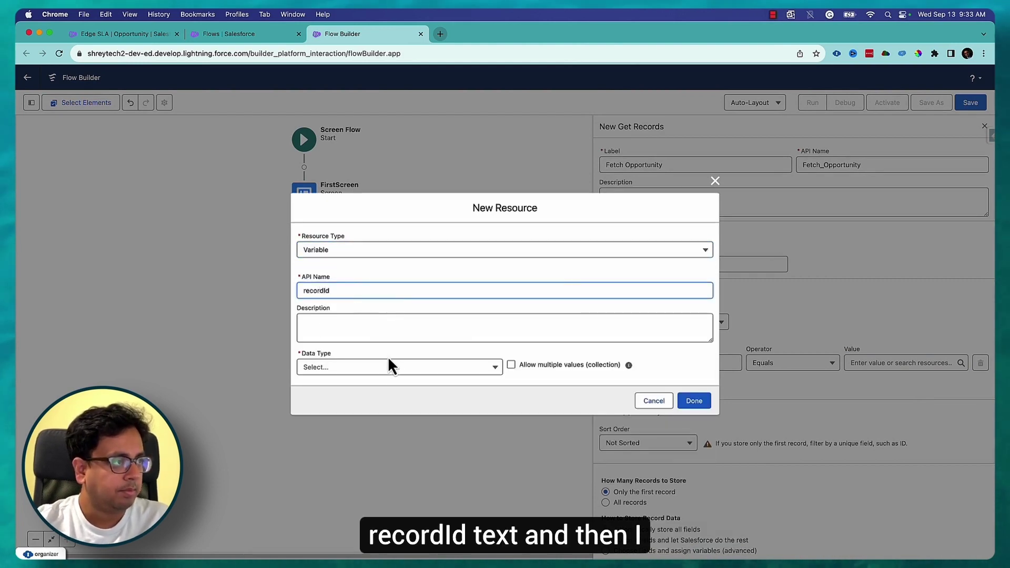
left_click(393, 367)
left_click(343, 195)
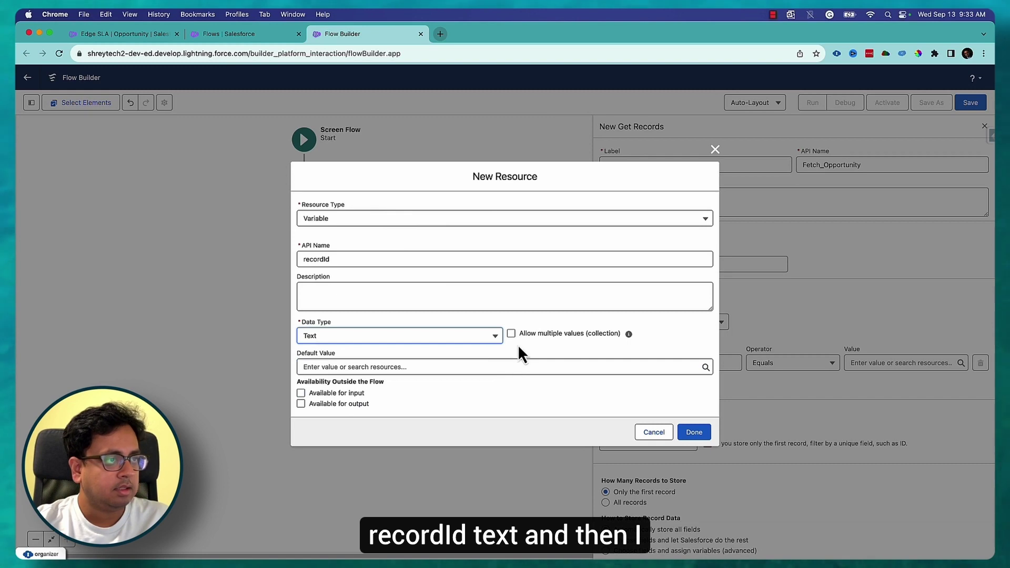
left_click(301, 393)
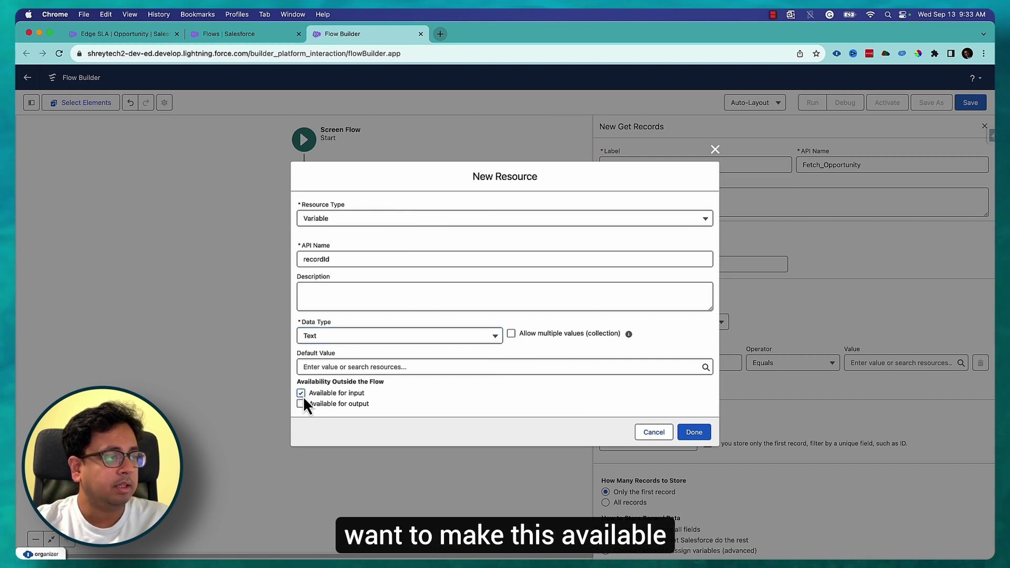
left_click(303, 404)
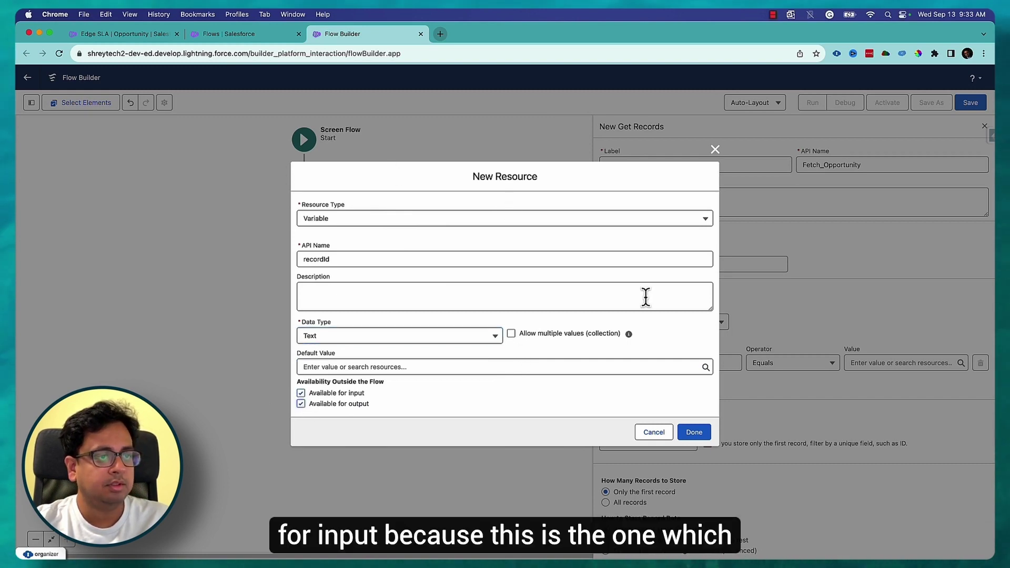
left_click(695, 432)
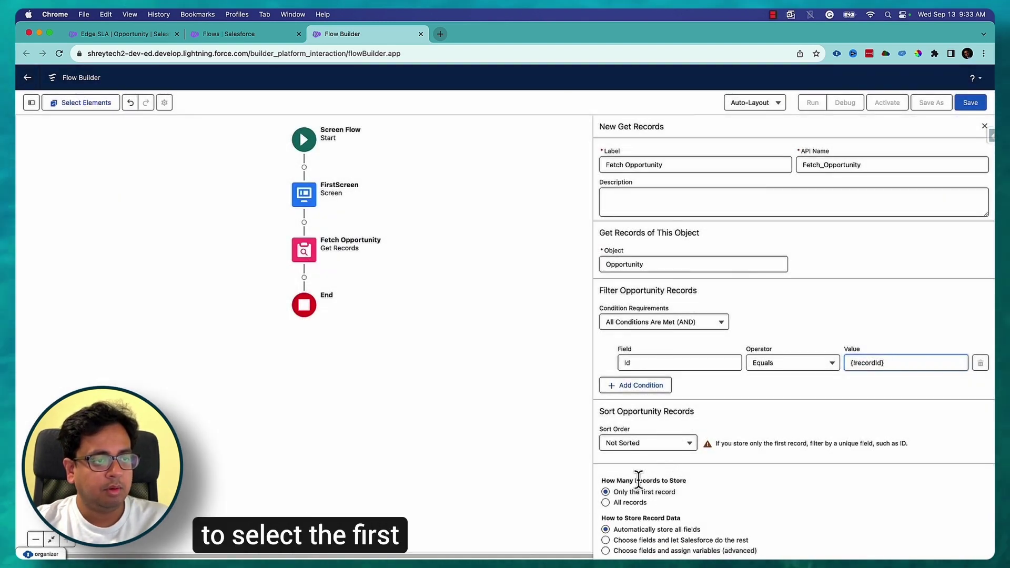
left_click(984, 128)
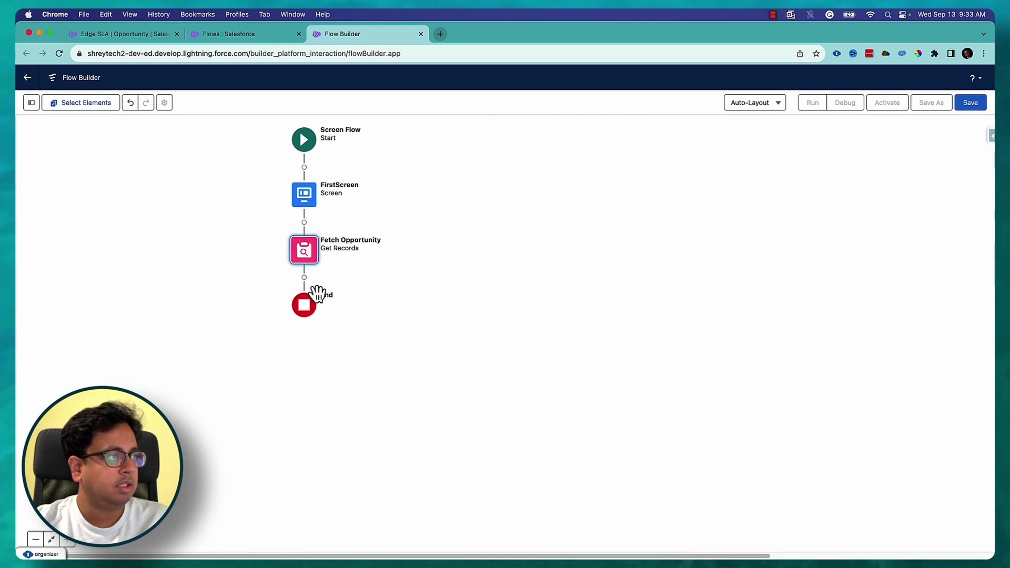
Add a Get Records step 'Fetch Contacts' on the Contact object after Fetch Opportunity.
left_click(305, 278)
scroll(361, 373, "down", 5)
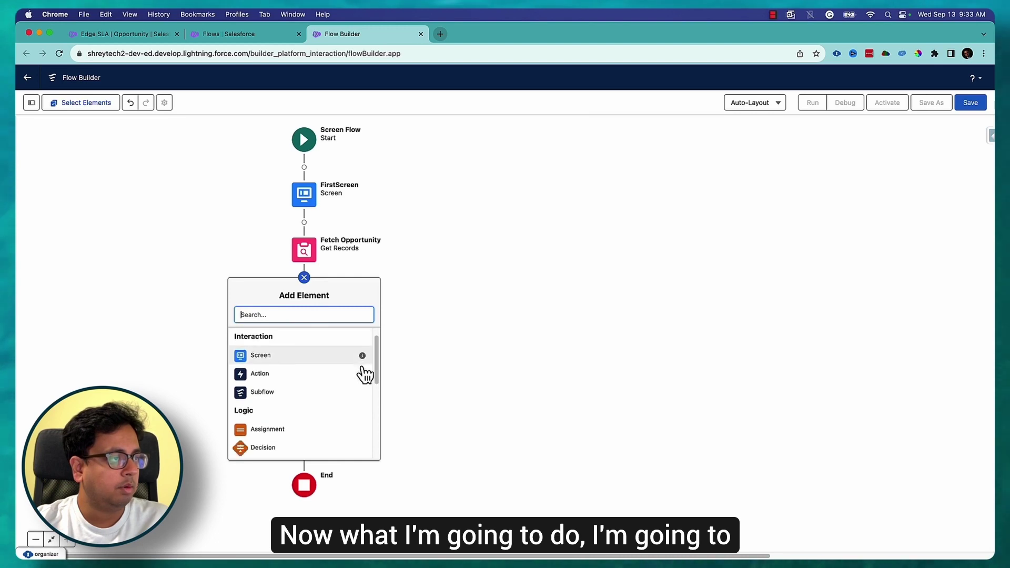
scroll(366, 374, "down", 2)
scroll(275, 383, "up", 3)
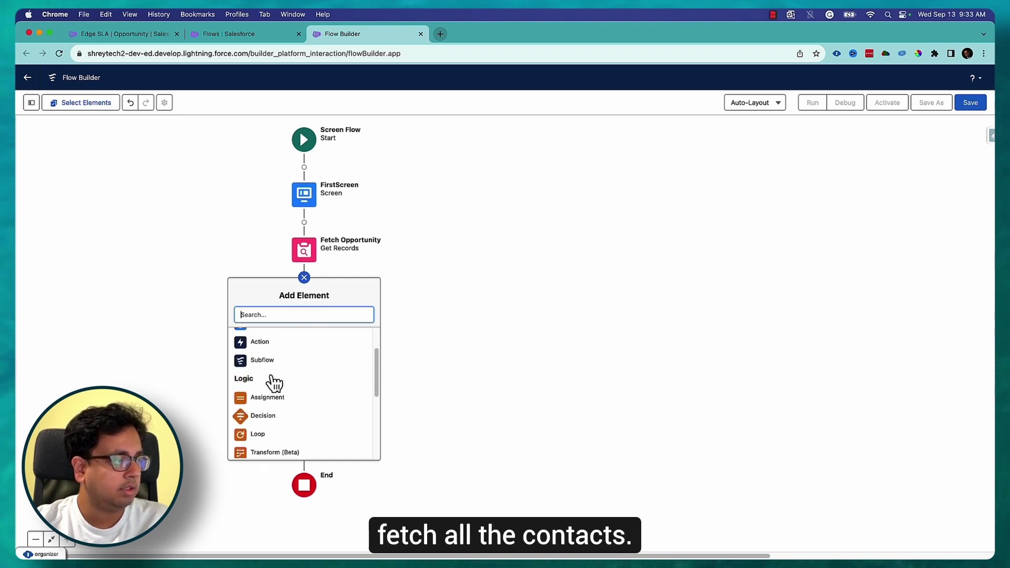
scroll(275, 383, "down", 5)
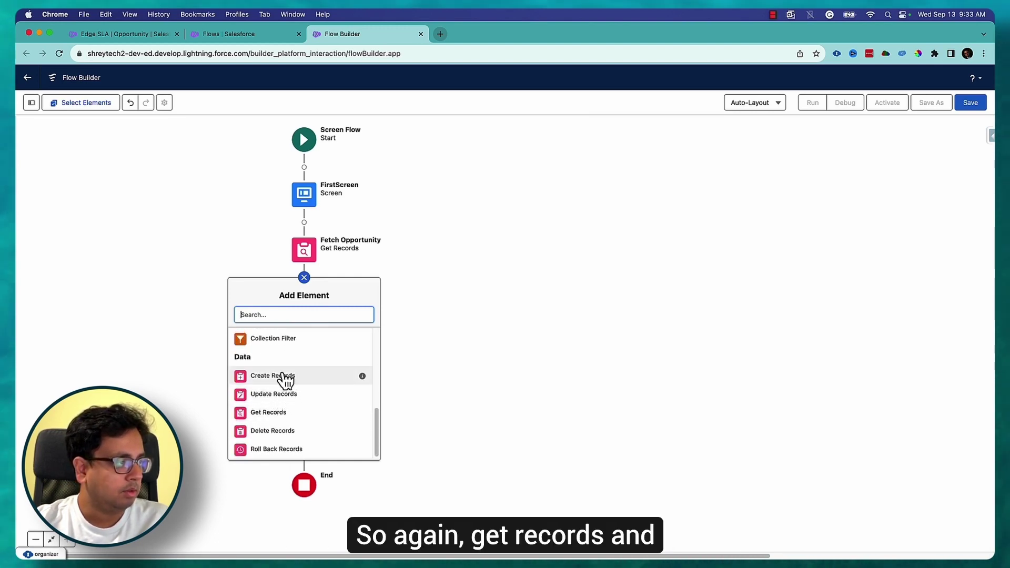
left_click(274, 413)
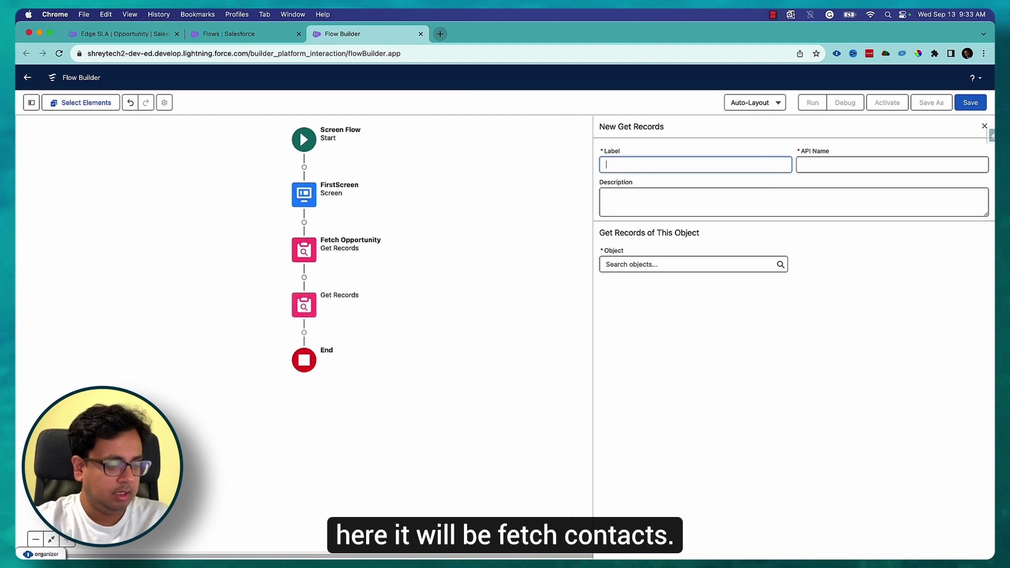
type("Fetch Contacts")
key("Tab")
left_click(712, 267)
type("Con")
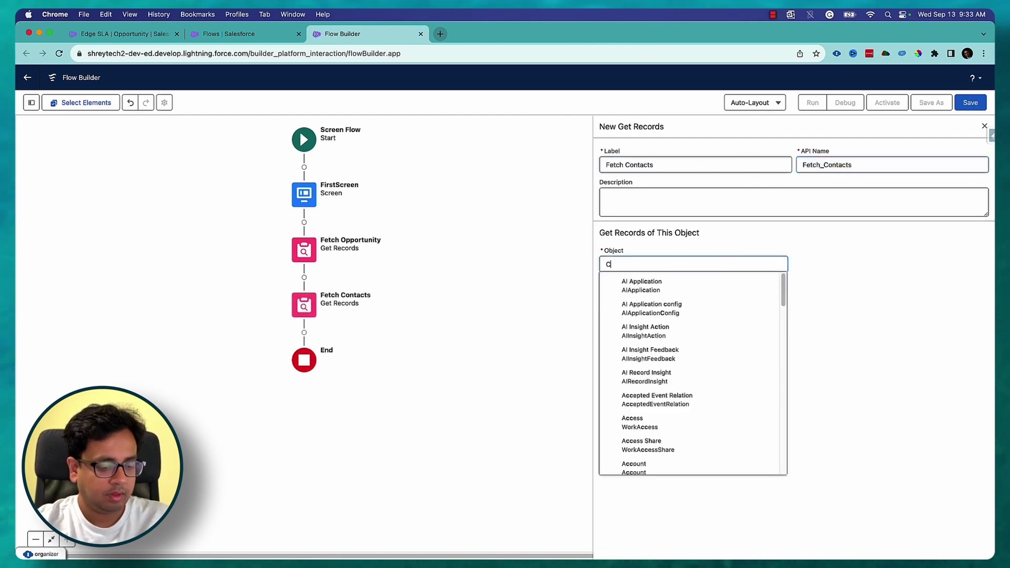
type("tact")
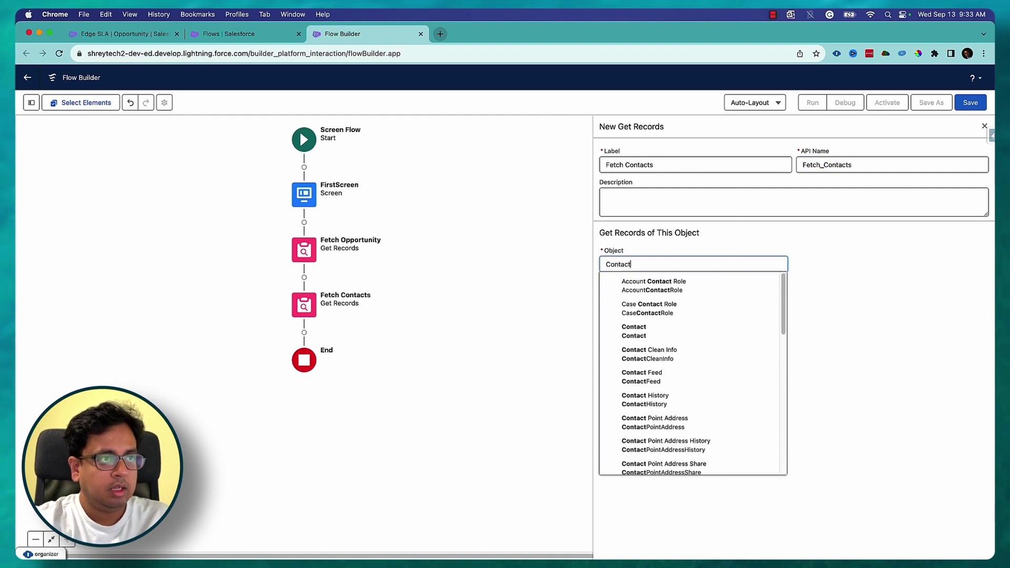
left_click(699, 331)
Filter contacts where AccountId equals Fetch_Opportunity's AccountId, storing all matching records.
left_click(702, 363)
left_click(763, 321)
left_click(665, 363)
type("acc")
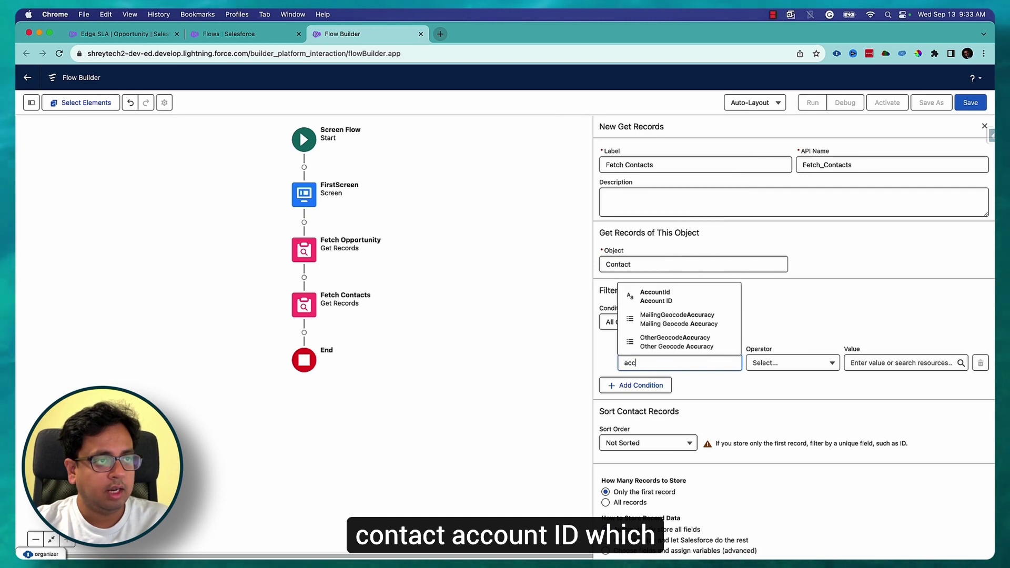
left_click(653, 294)
left_click(881, 363)
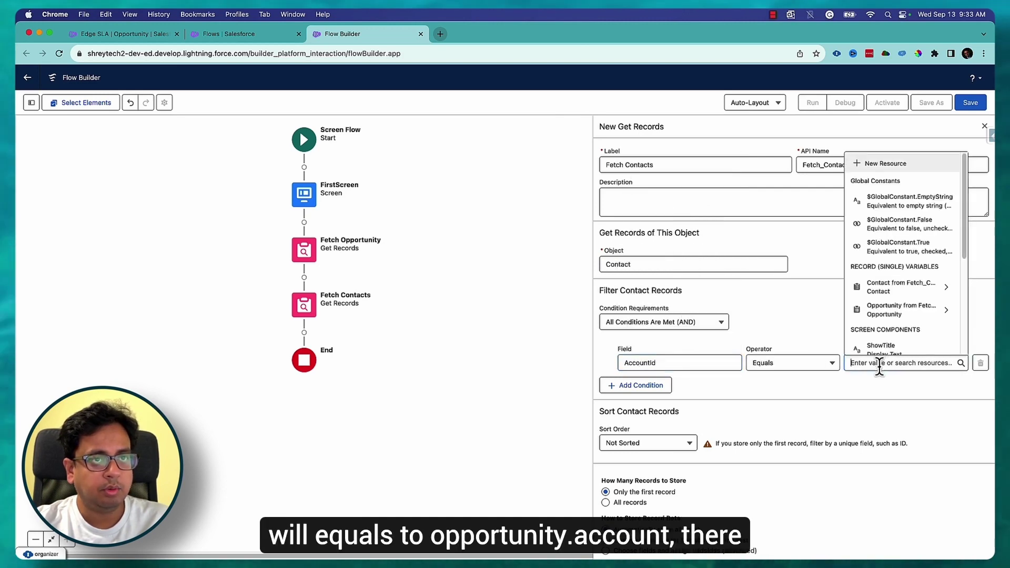
left_click(910, 311)
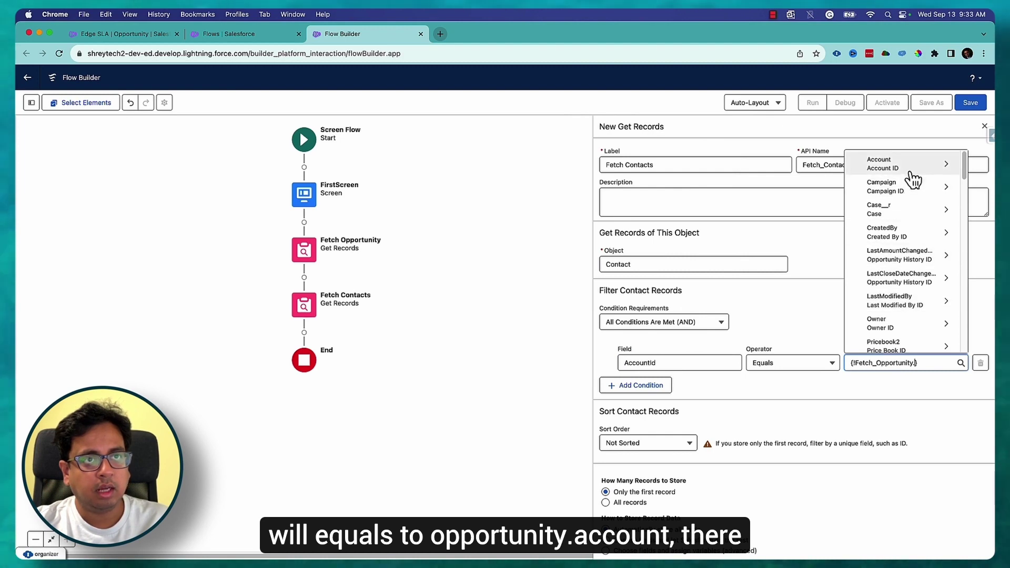
scroll(919, 287, "down", 1)
scroll(919, 287, "down", 3)
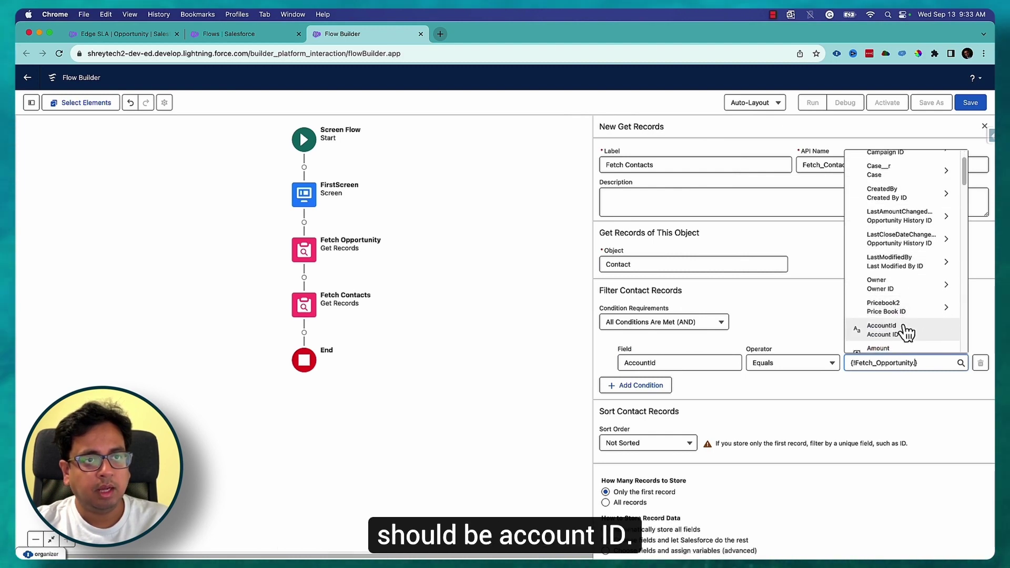
left_click(911, 330)
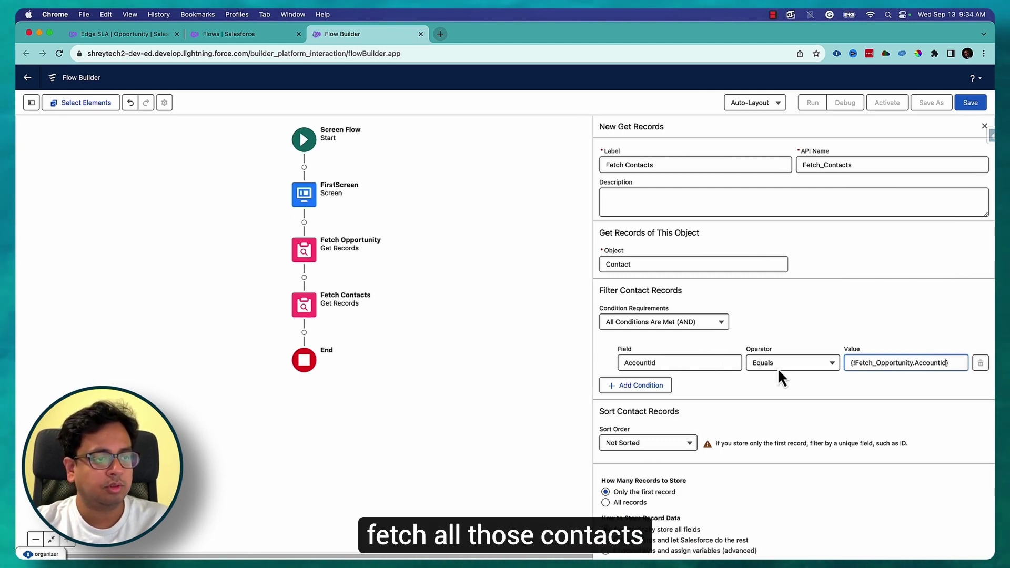
left_click(607, 505)
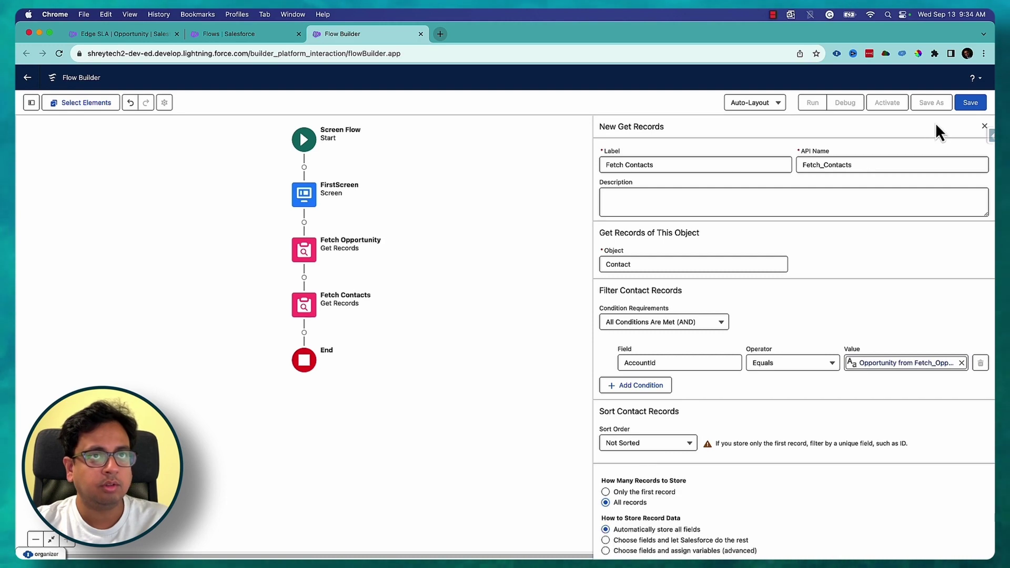
left_click(985, 127)
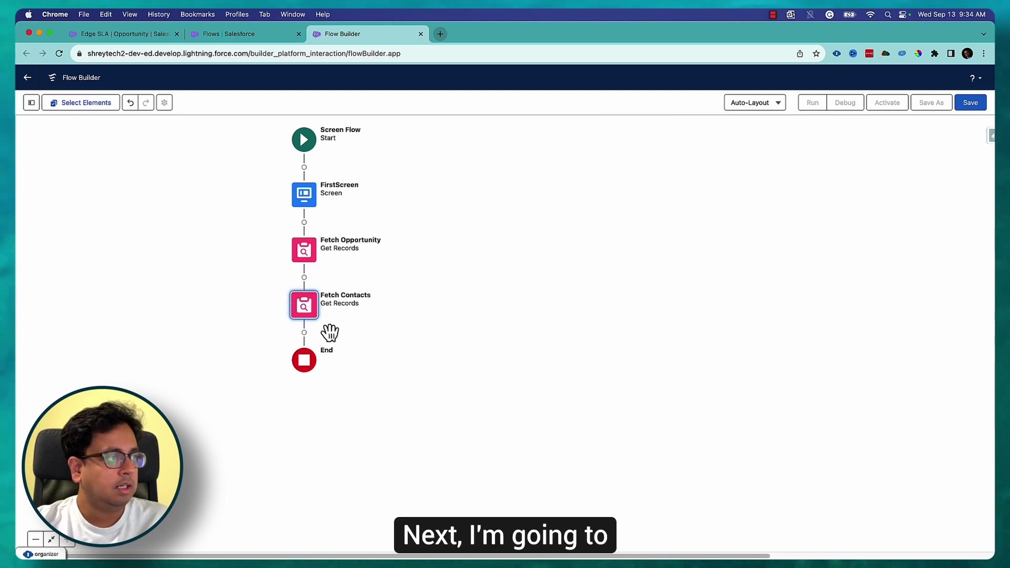
Add a screen step labelled SccondScreen after Fetch Contacts.
left_click(304, 333)
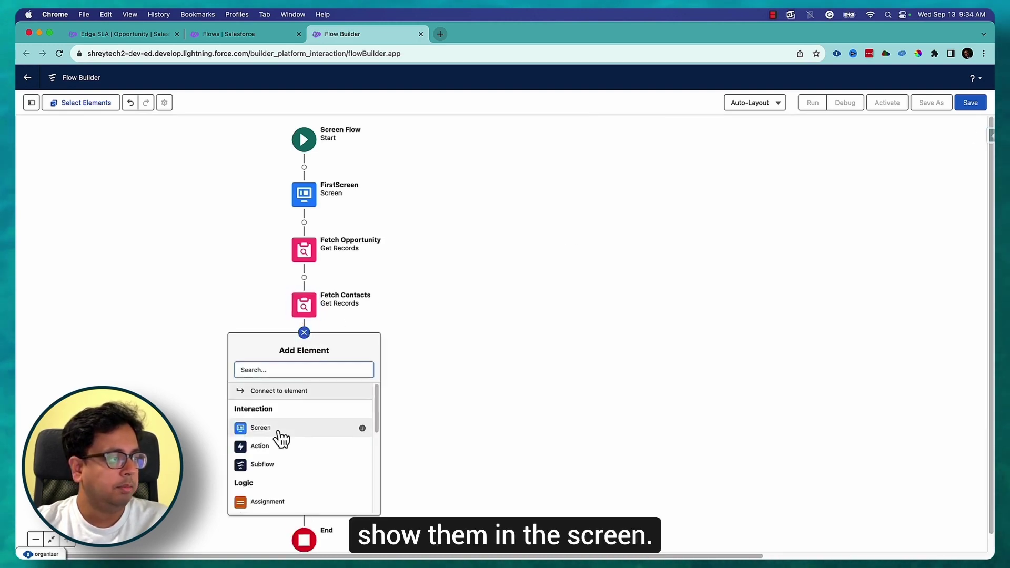
left_click(281, 437)
type("Sc")
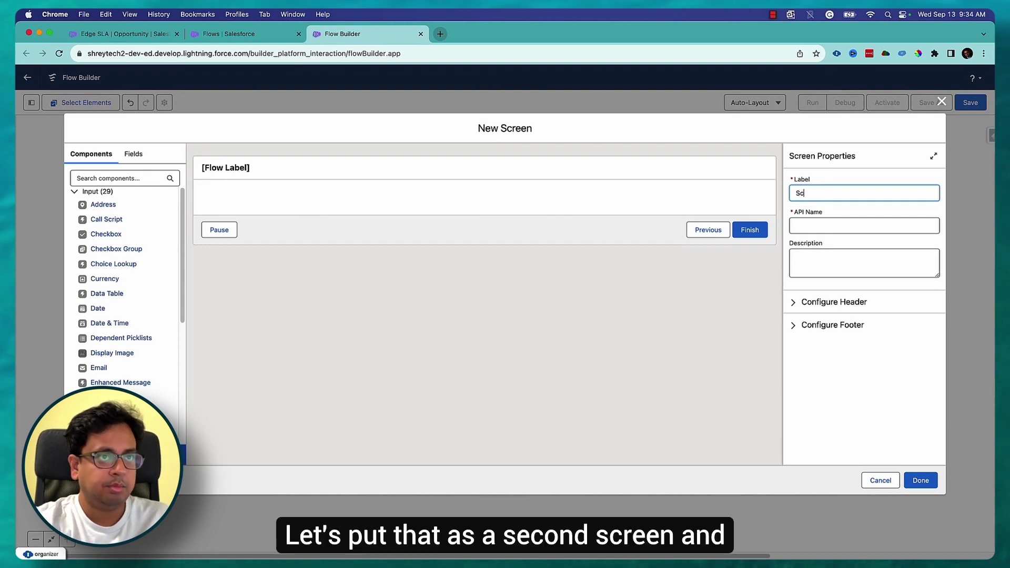
type("condScree")
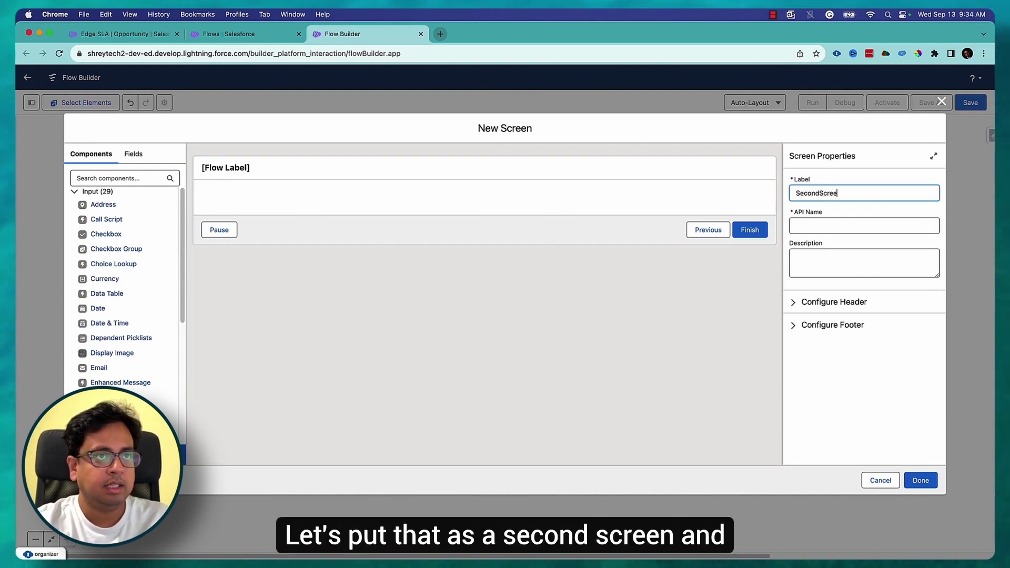
type("n")
key("Tab")
Place a Data Table named ShowAllContacts, using its label 'Show All Contacts' as the title.
left_click(96, 178)
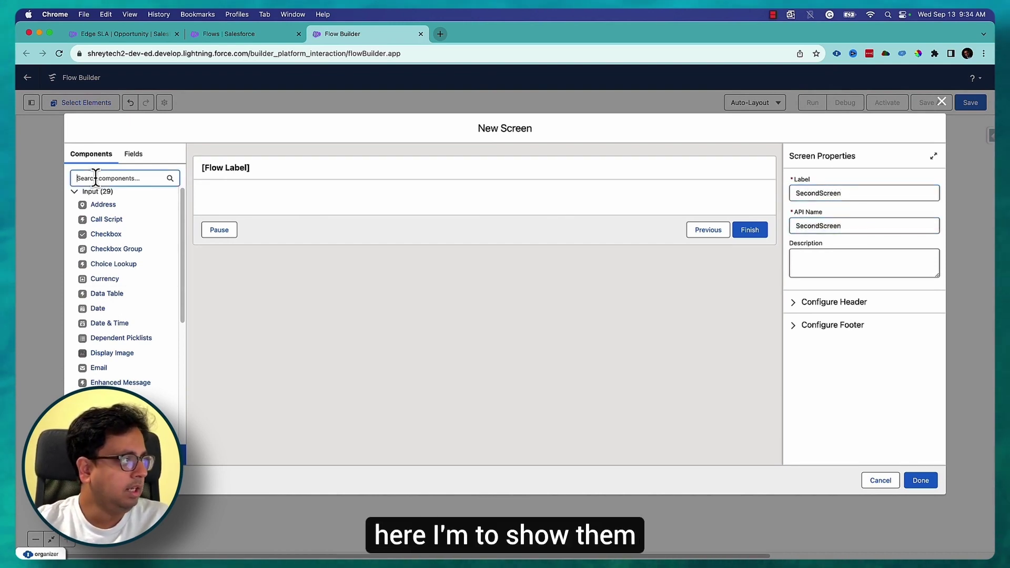
type("data")
left_click_drag(106, 206, 341, 203)
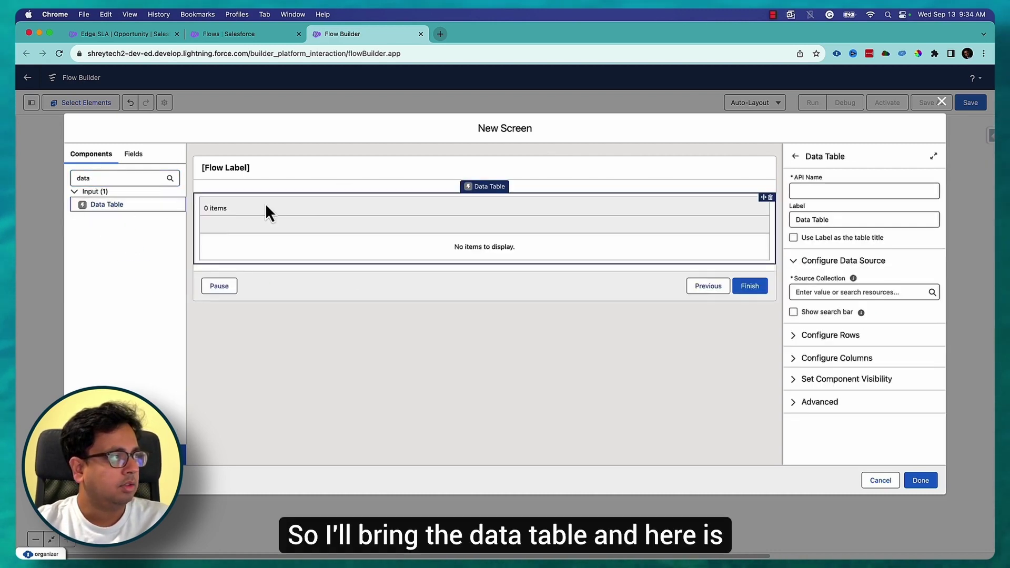
left_click(888, 192)
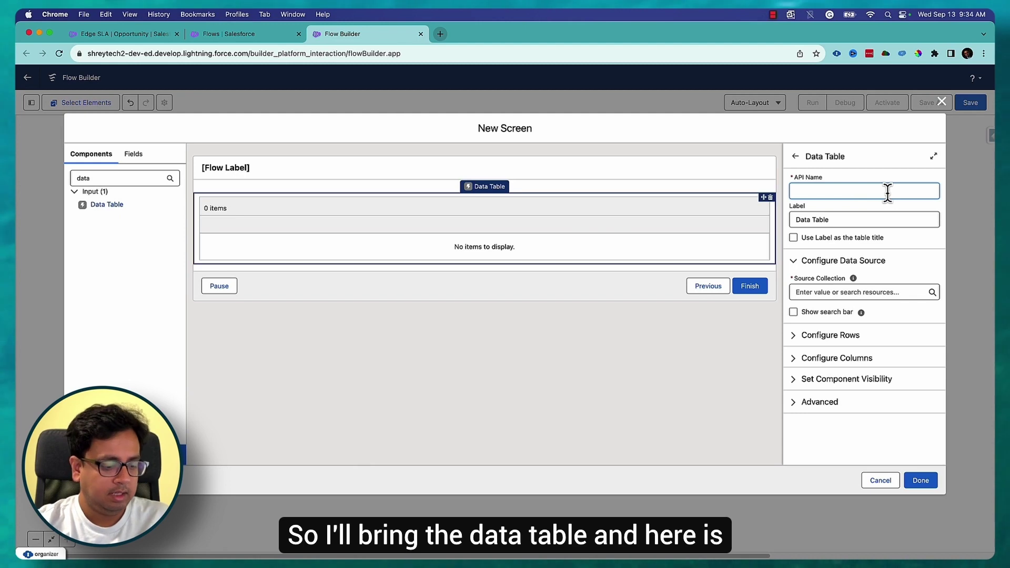
type("ShowAllC")
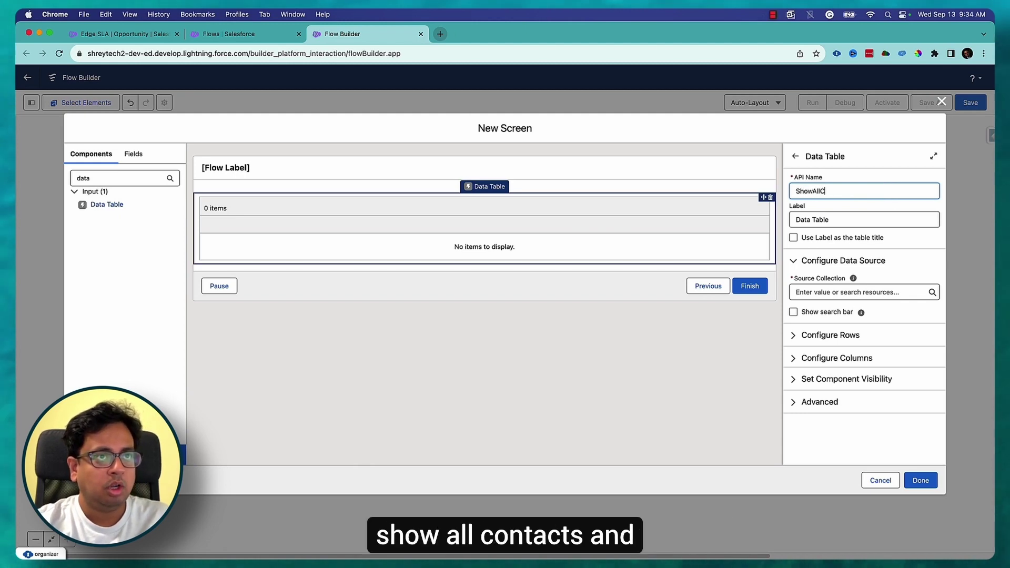
type("ontacts")
key("Tab")
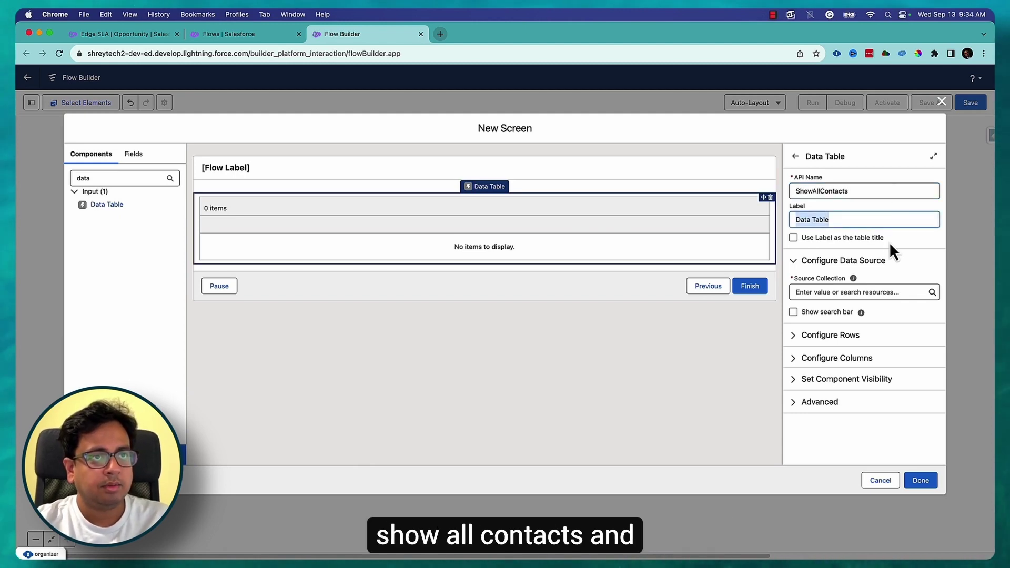
left_click(793, 237)
triple_click(874, 219)
type("Show All Contacts")
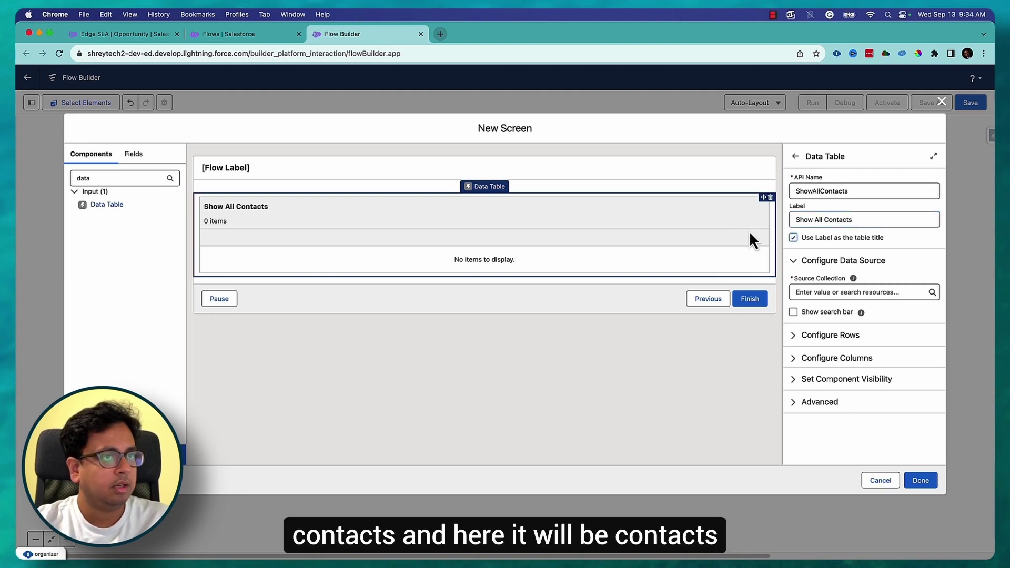
left_click(834, 292)
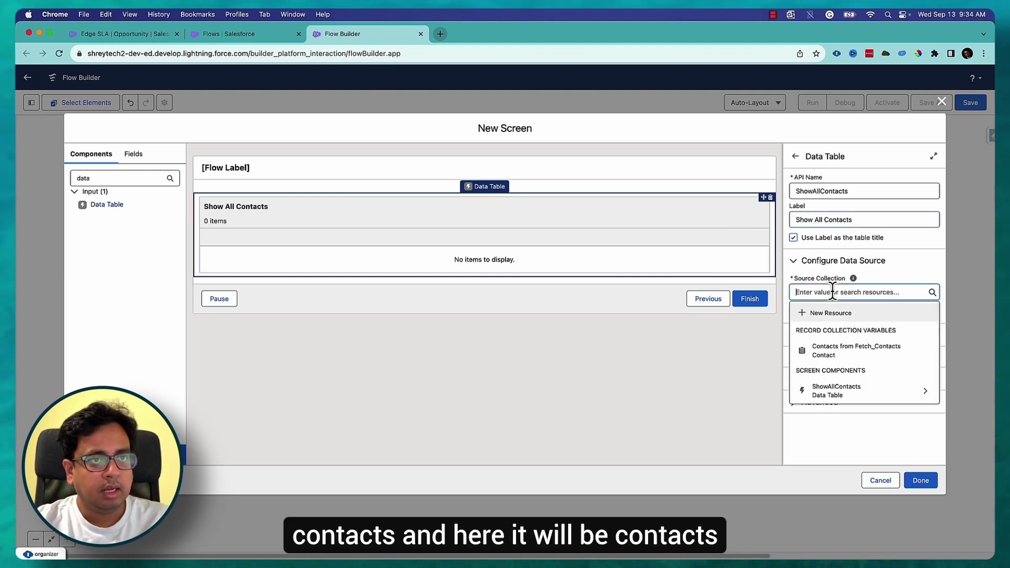
Source the table from Contacts from Fetch_Contacts and add a First Name column.
left_click(833, 352)
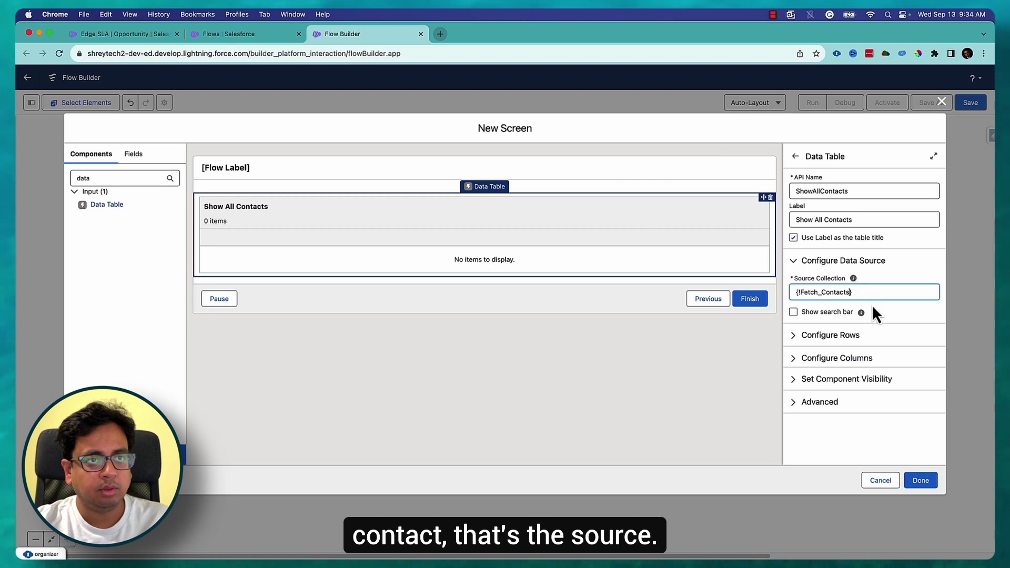
left_click(795, 339)
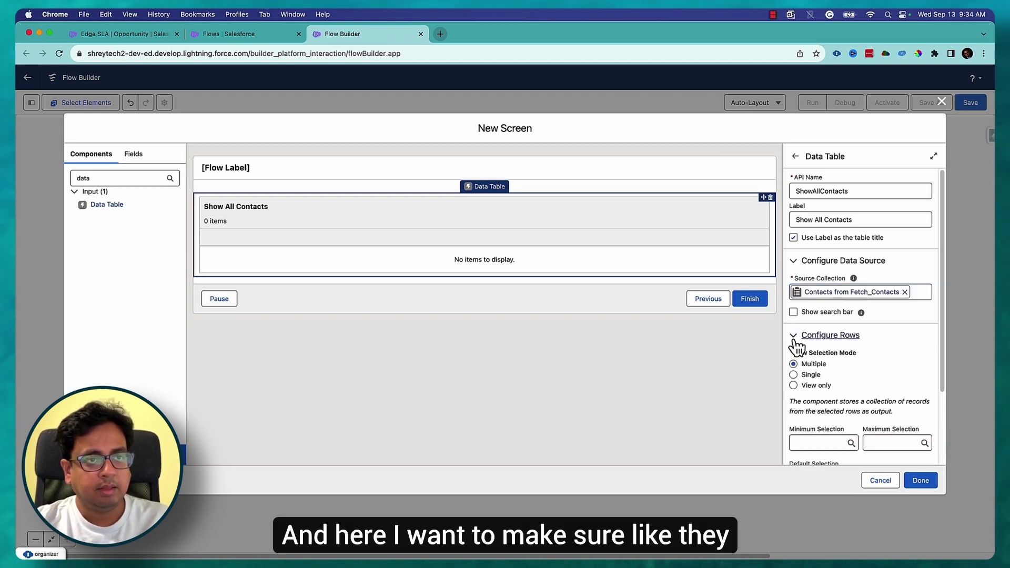
left_click(794, 340)
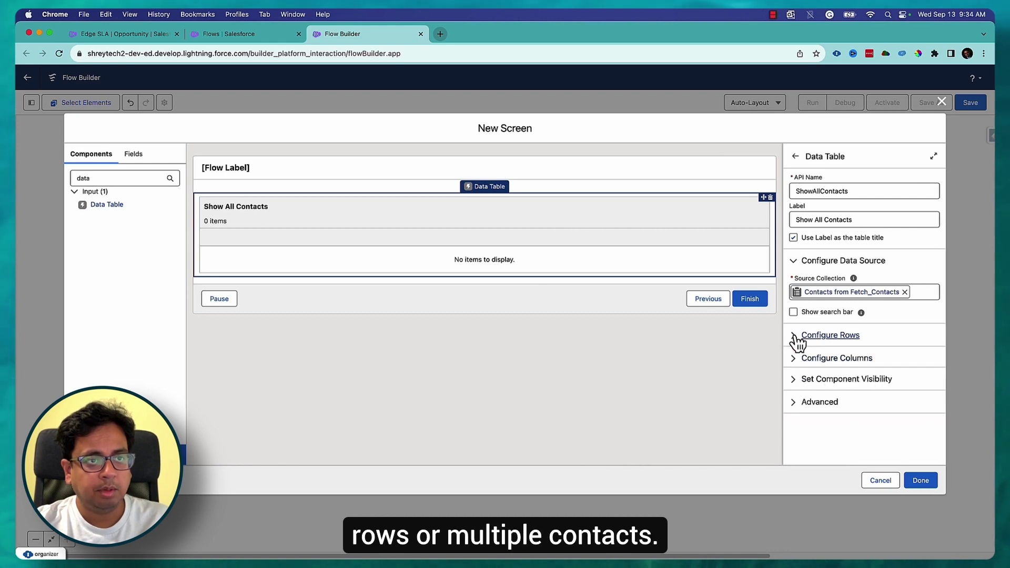
left_click(800, 360)
scroll(889, 365, "down", 3)
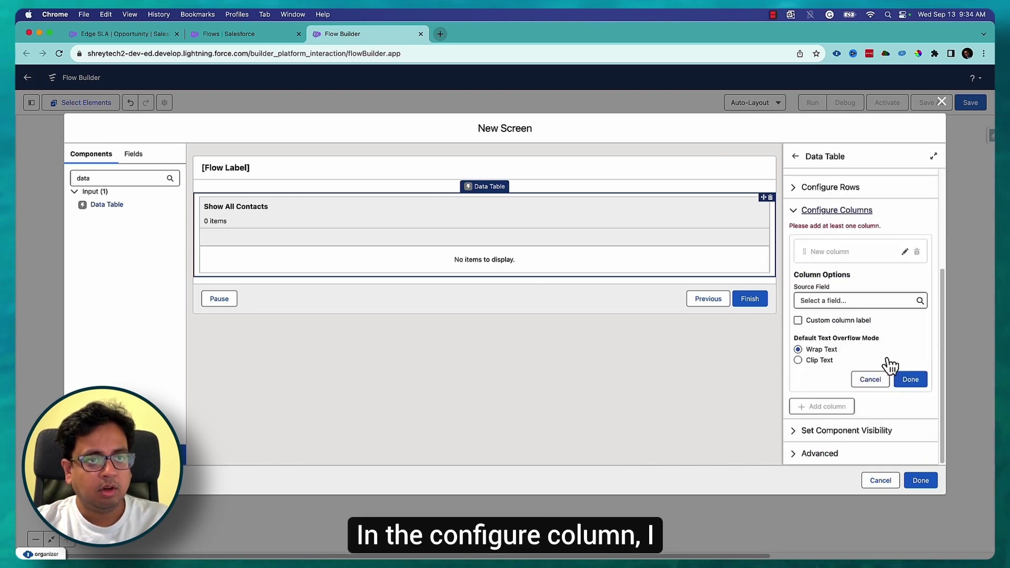
left_click(858, 300)
type("First")
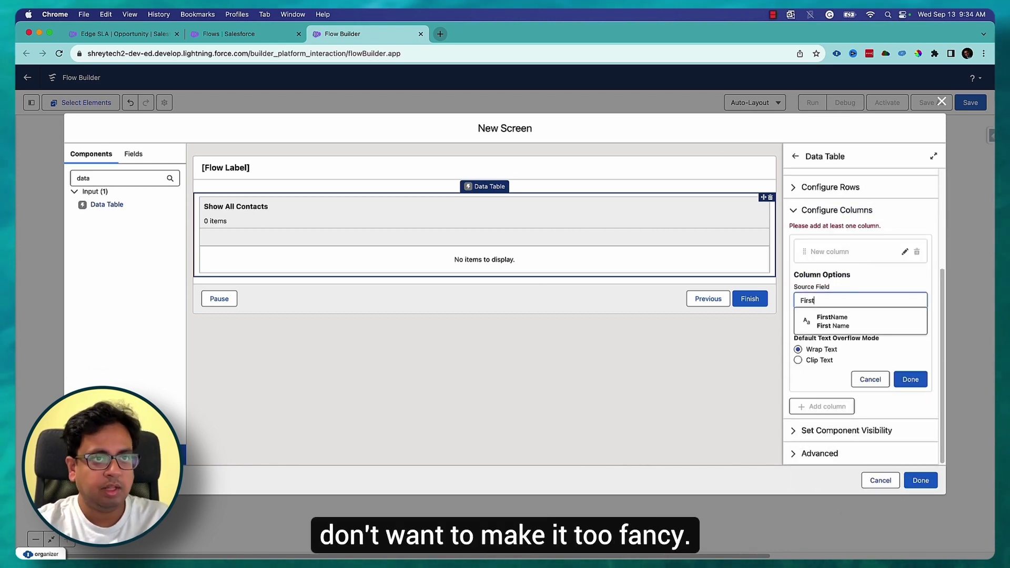
left_click(860, 319)
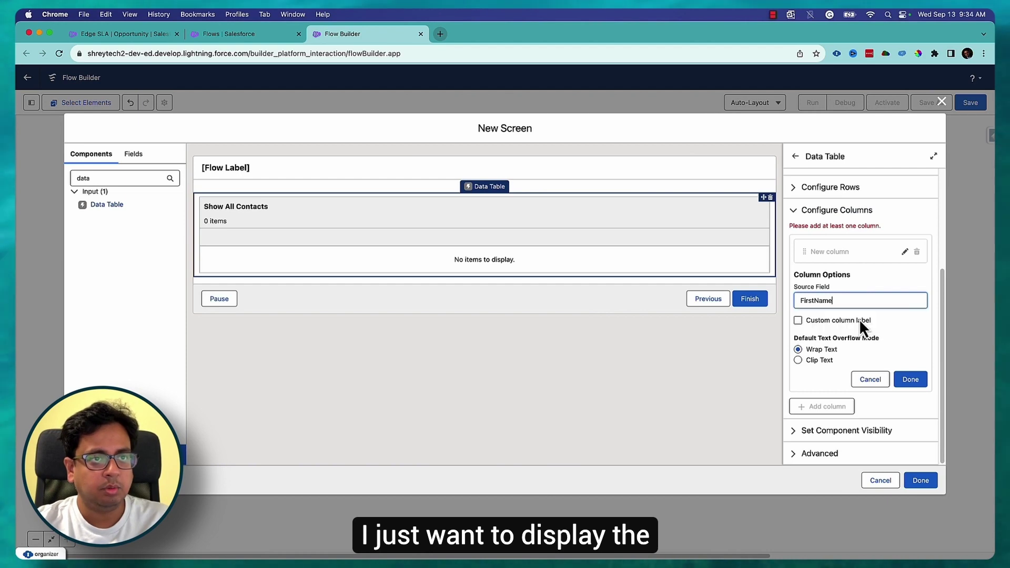
left_click(915, 379)
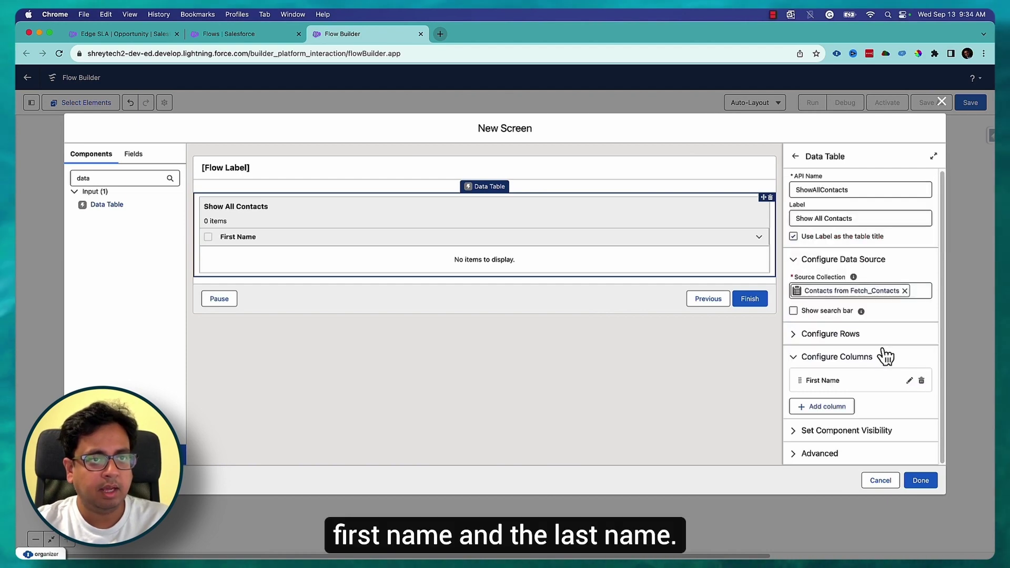
Add a Last Name column to the table and finish the screen.
left_click(798, 340)
left_click(800, 339)
left_click(816, 406)
scroll(842, 393, "down", 1)
scroll(848, 387, "down", 3)
left_click(835, 300)
type("Last Name")
left_click(837, 320)
left_click(915, 381)
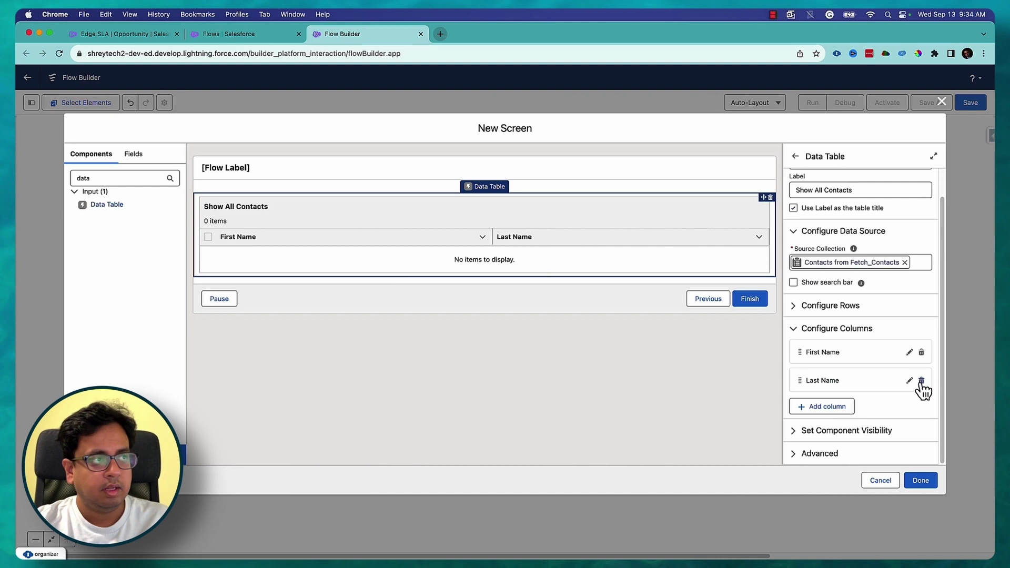
left_click(923, 483)
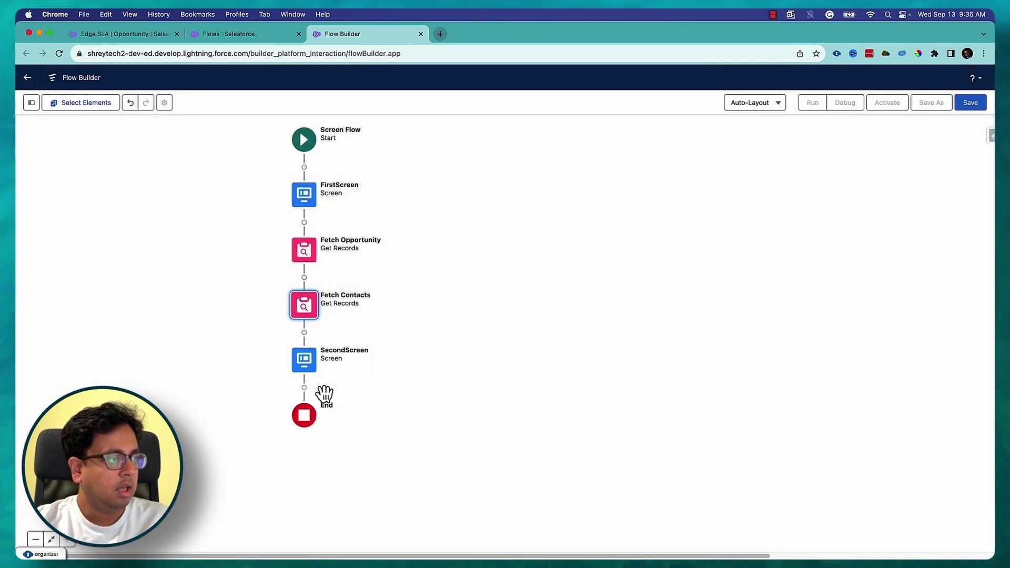
Insert a Transform (Beta) step labelled 'Transform To Opportunity Contact Roles' after SecondScreen.
left_click(304, 387)
scroll(448, 398, "down", 1)
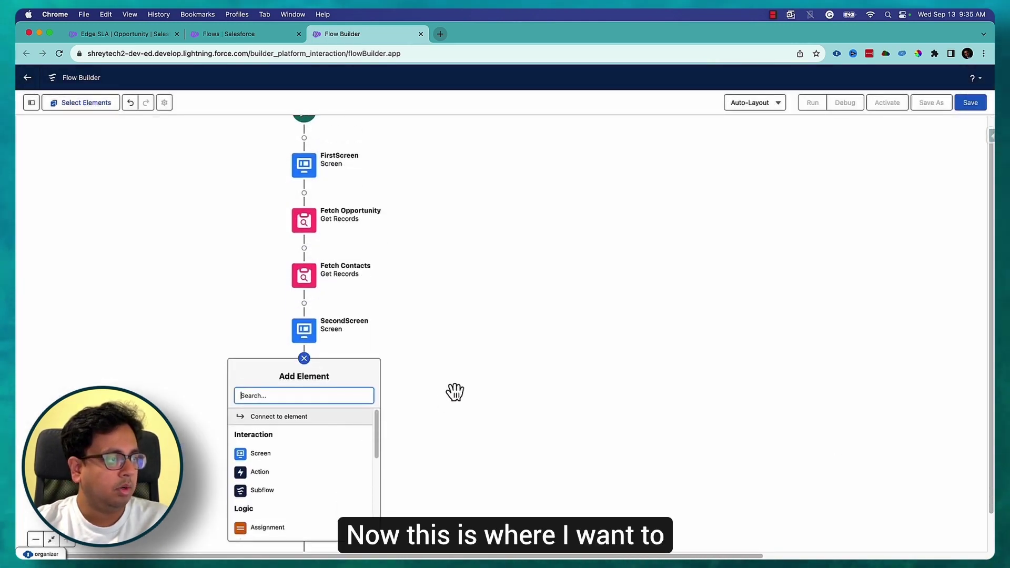
scroll(448, 398, "down", 2)
scroll(377, 388, "down", 3)
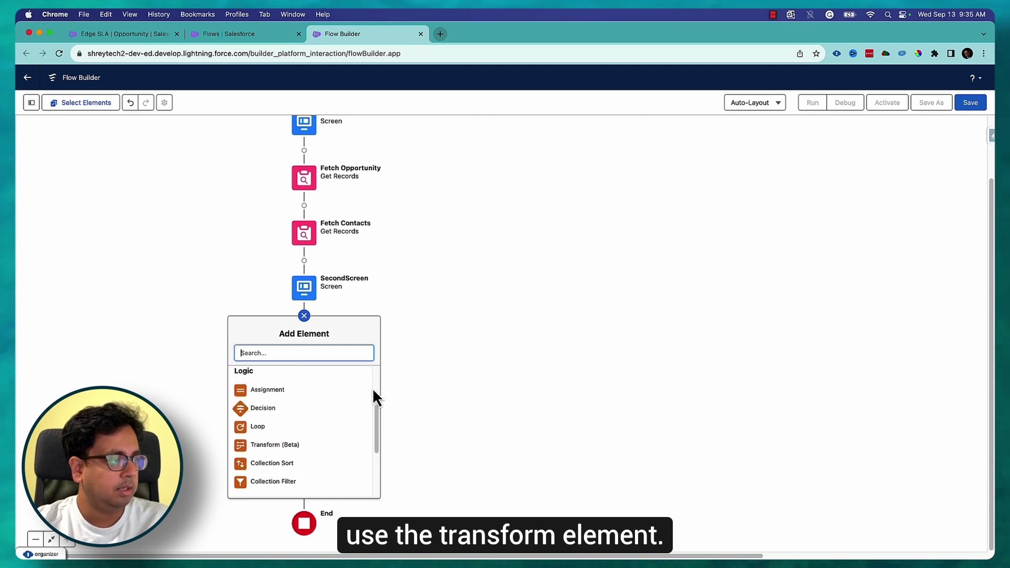
left_click(279, 448)
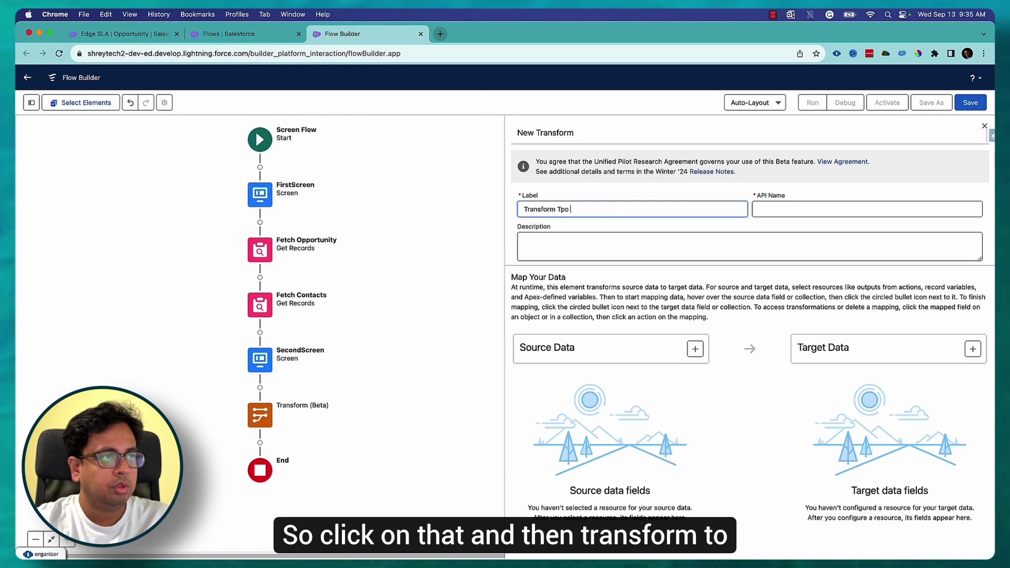
type("Transform Tp")
key("BackSpace")
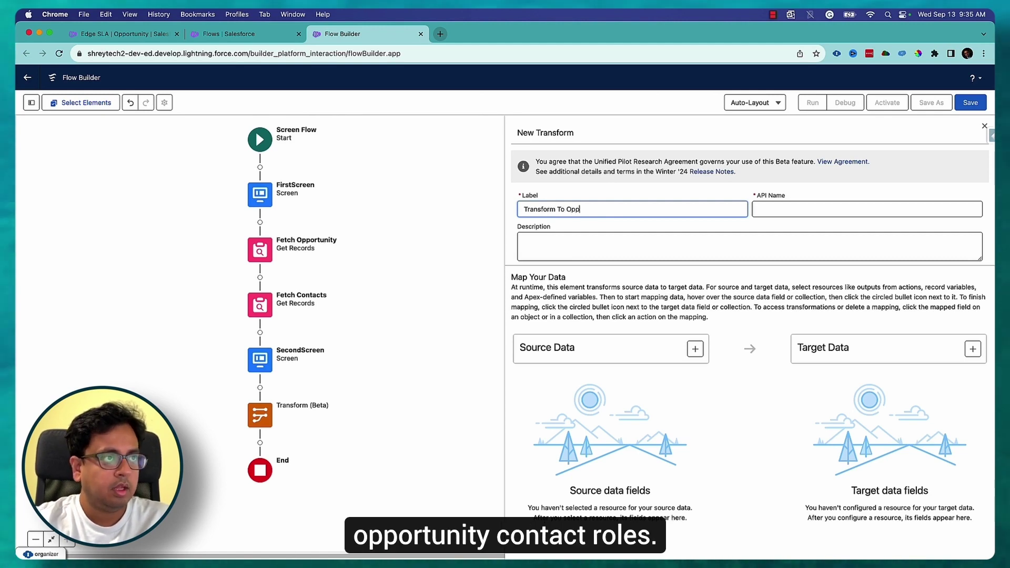
type("o Opportunity Contact Roles")
key("Tab")
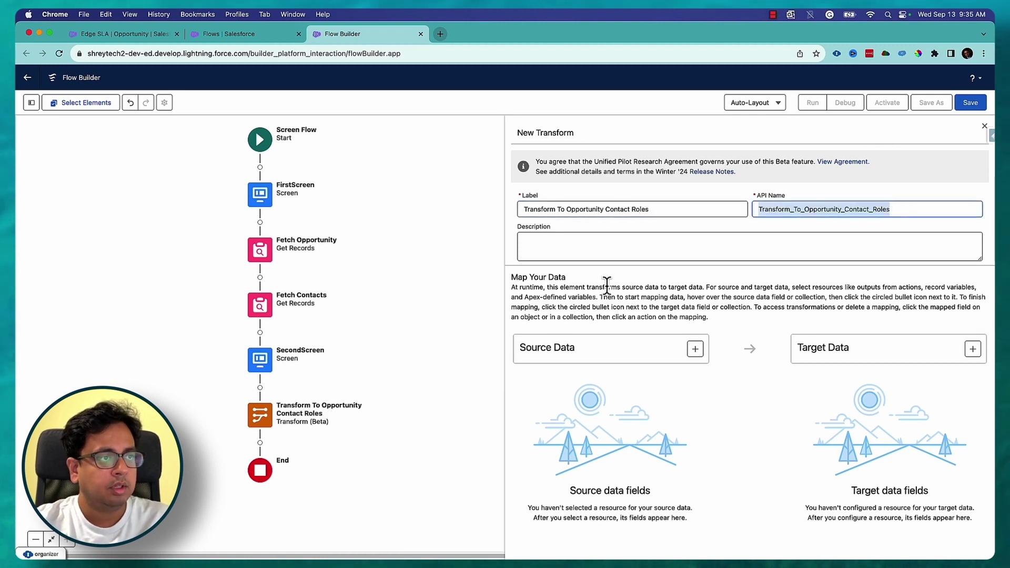
Set the transform's source data to the ShowAllContacts table.
left_click(695, 349)
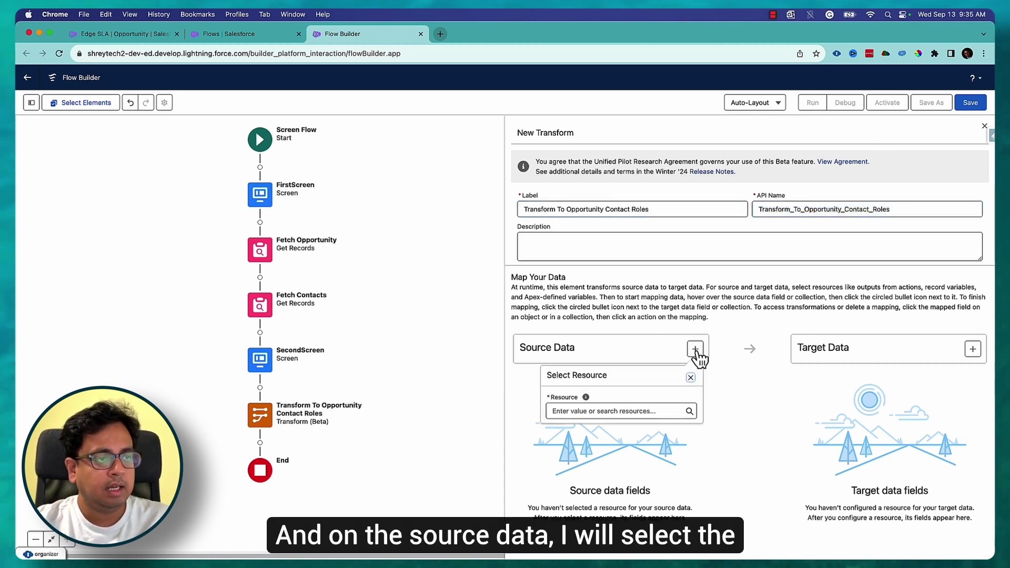
left_click(633, 412)
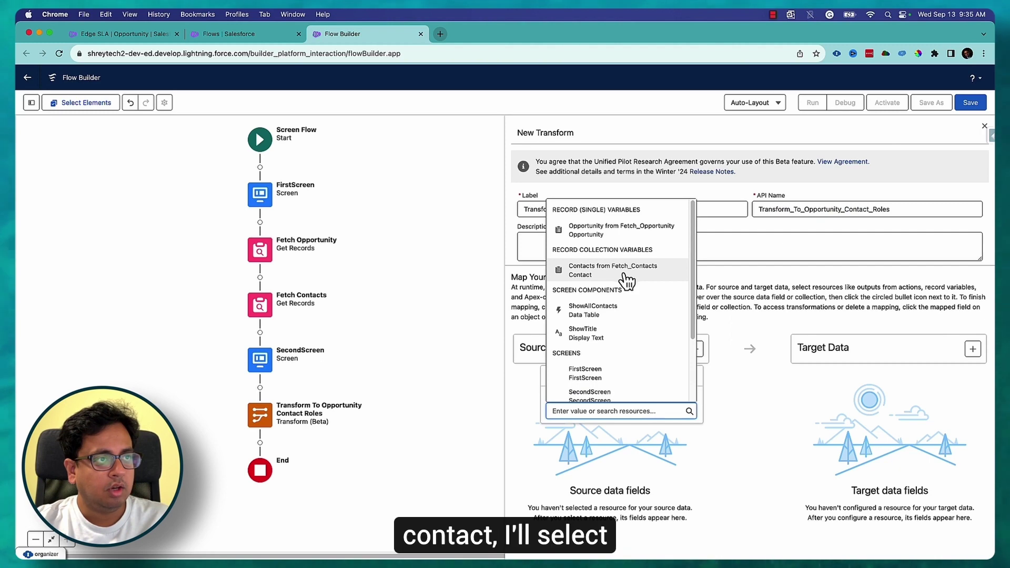
left_click(617, 314)
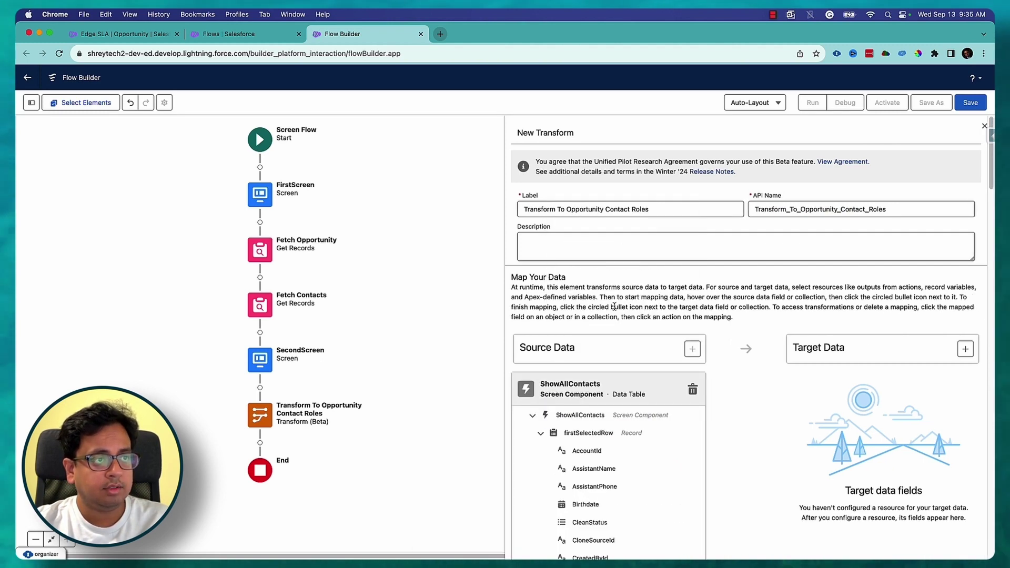
scroll(700, 411, "down", 5)
scroll(584, 271, "up", 3)
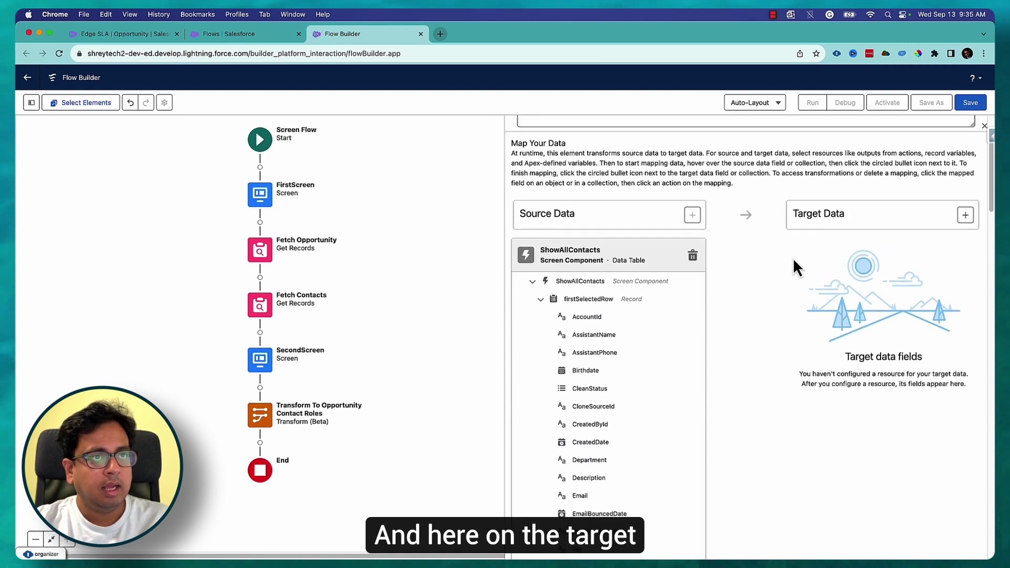
Set the target data to a Record collection of Opportunity Contact Role, allowing multiple values.
left_click(967, 215)
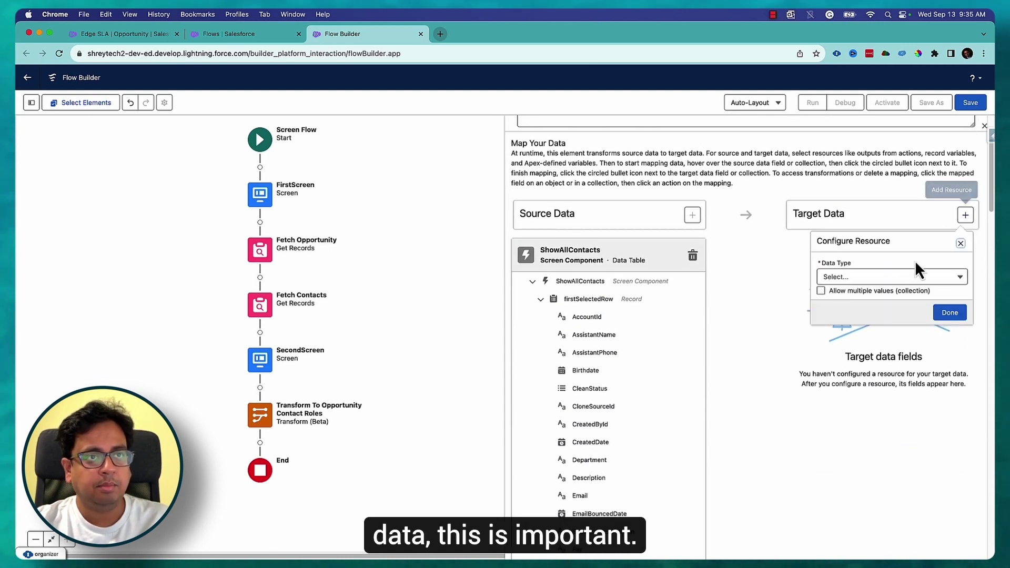
left_click(907, 277)
left_click(888, 299)
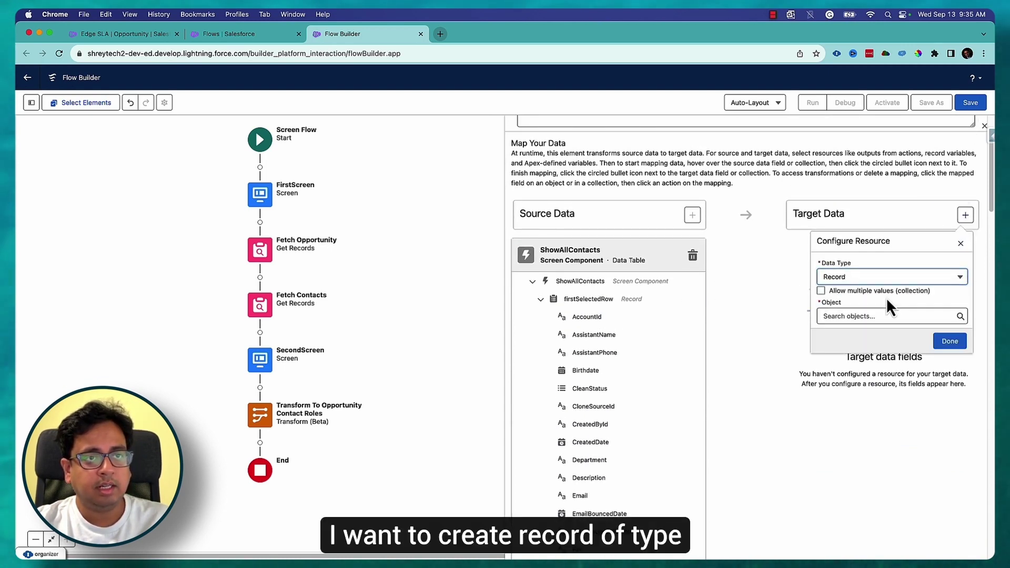
left_click(869, 316)
type("Oppor")
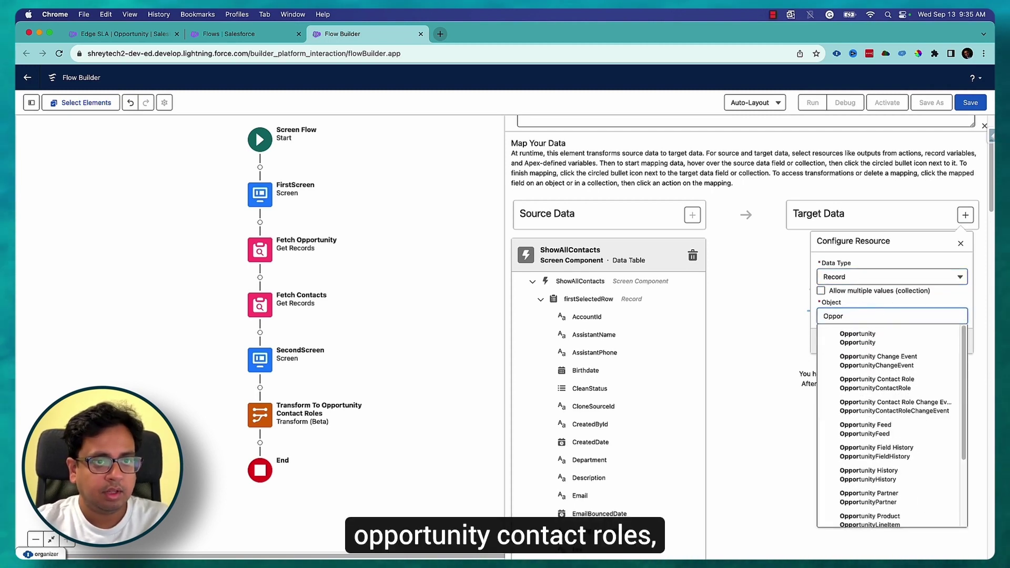
left_click(878, 384)
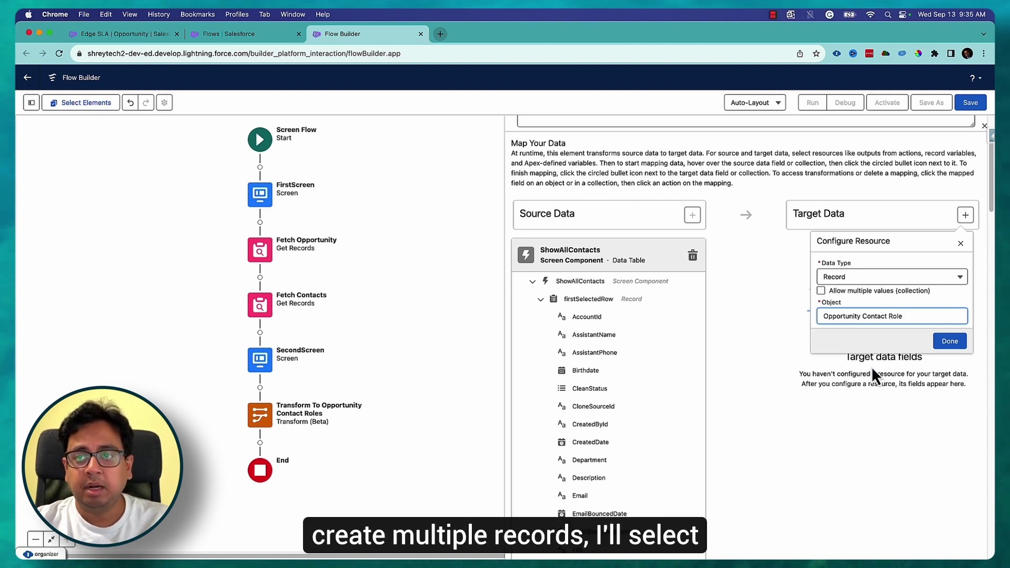
left_click(822, 292)
left_click(954, 344)
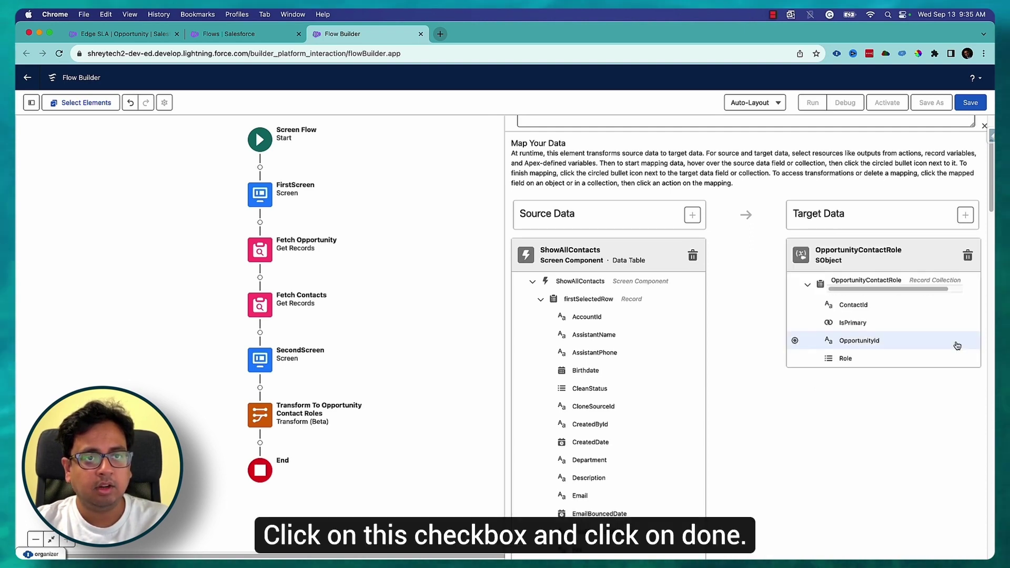
Map selectedRows' Id to ContactId and AccountId to OpportunityId in the transform.
left_click(541, 301)
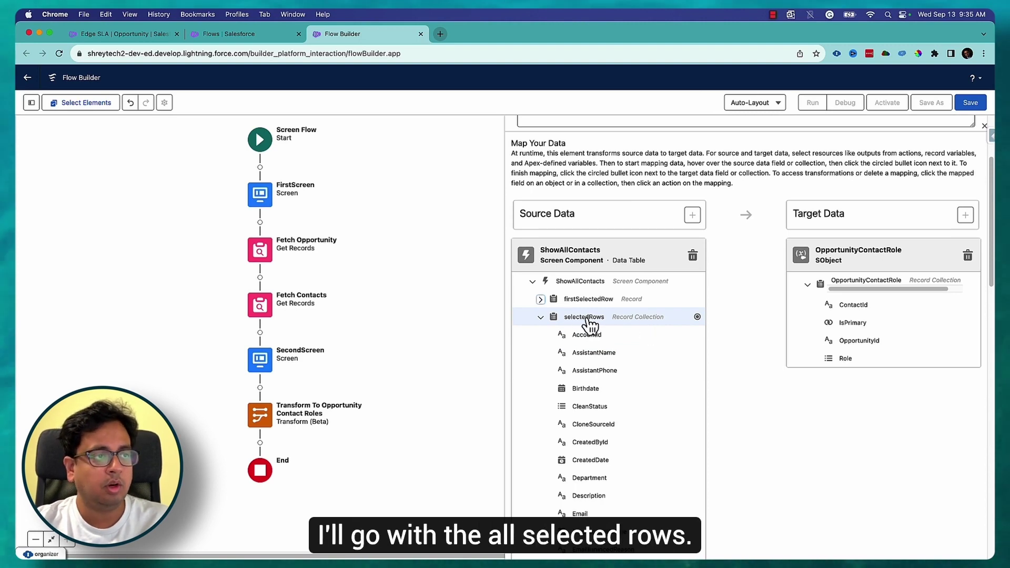
scroll(722, 321, "down", 5)
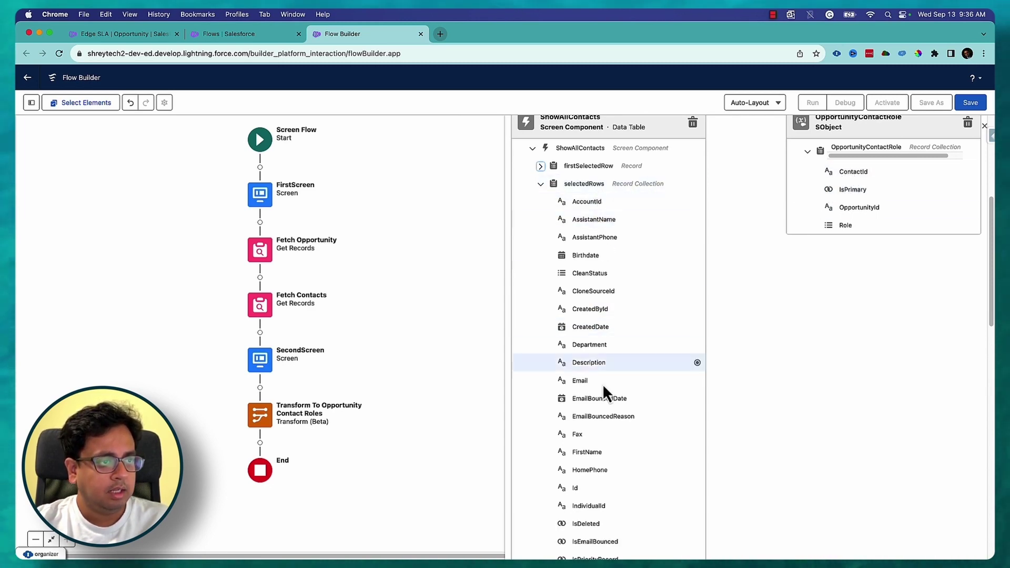
left_click(698, 489)
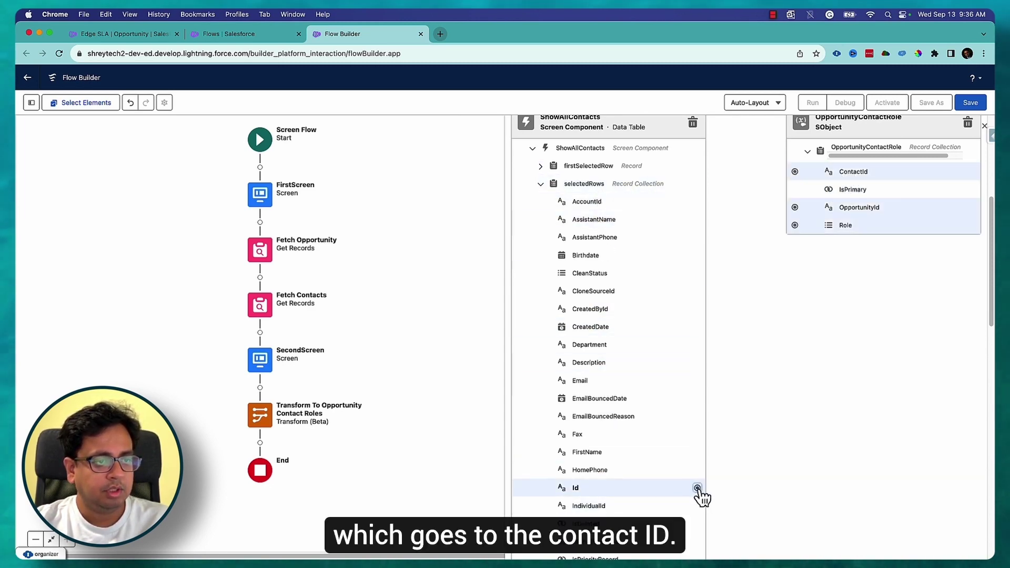
left_click(796, 172)
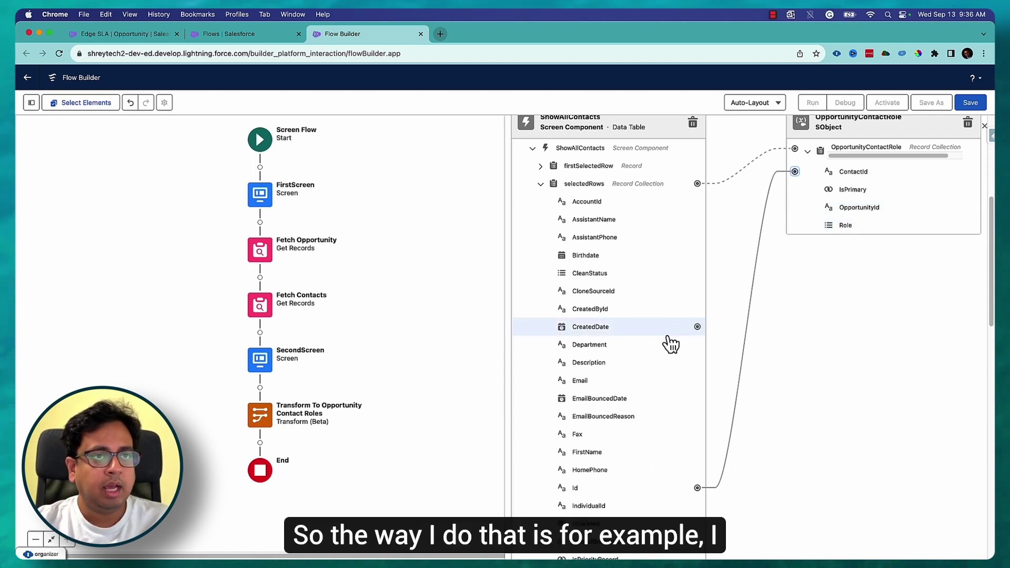
left_click(697, 202)
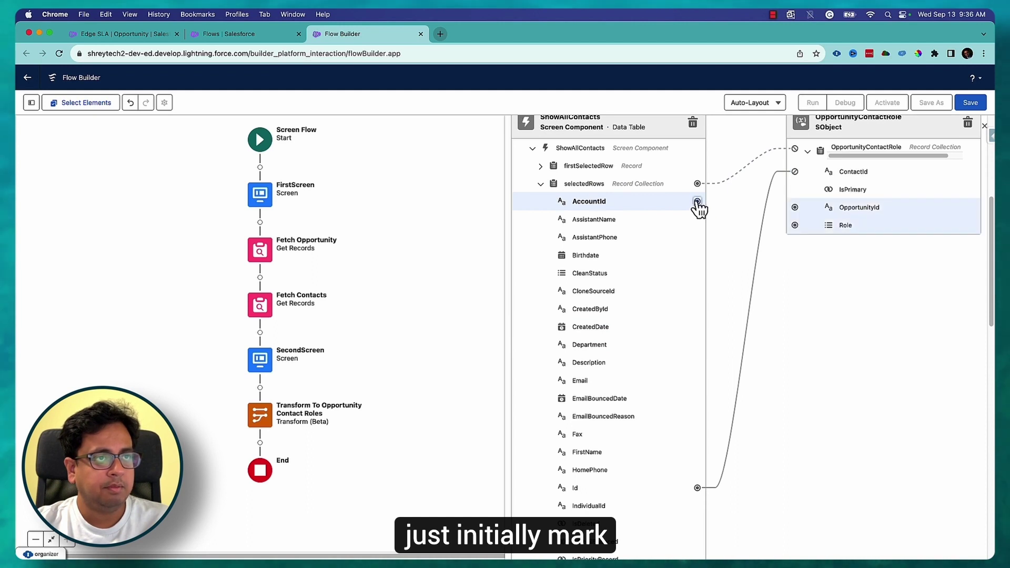
left_click(795, 207)
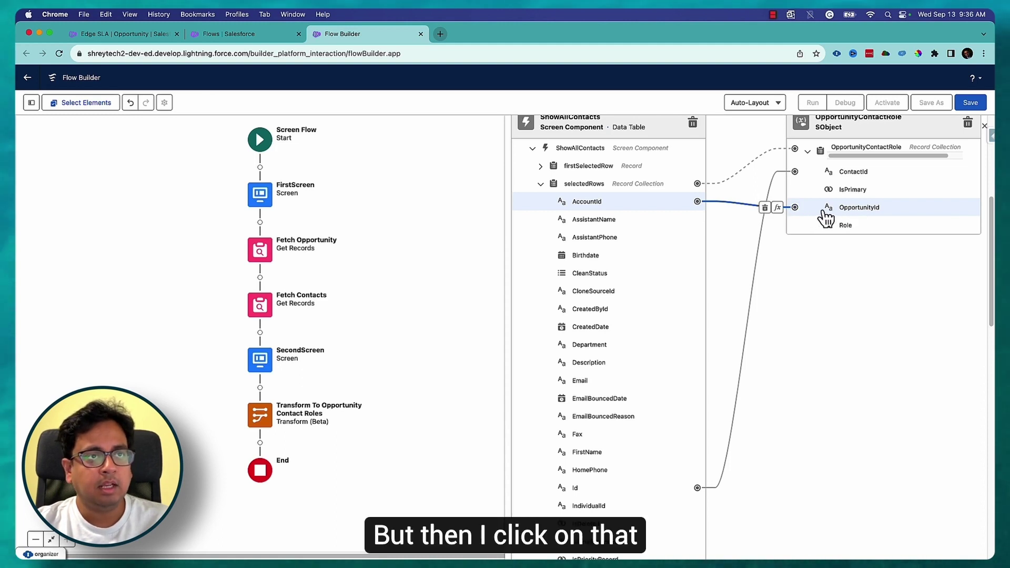
Replace the OpportunityId mapping formula with {!recordId}, confirm valid syntax, and close the transformation.
left_click(777, 208)
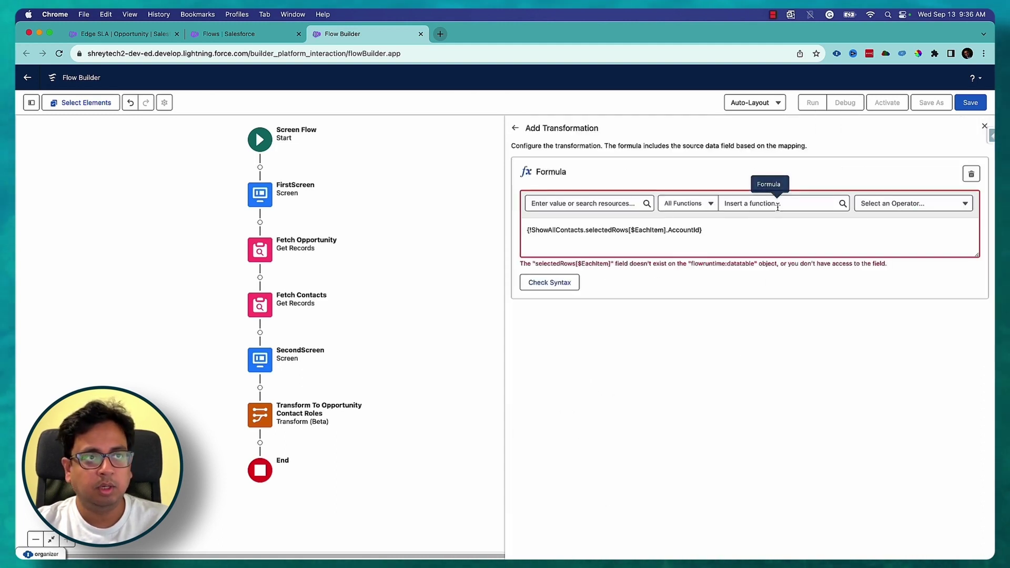
left_click_drag(754, 230, 405, 235)
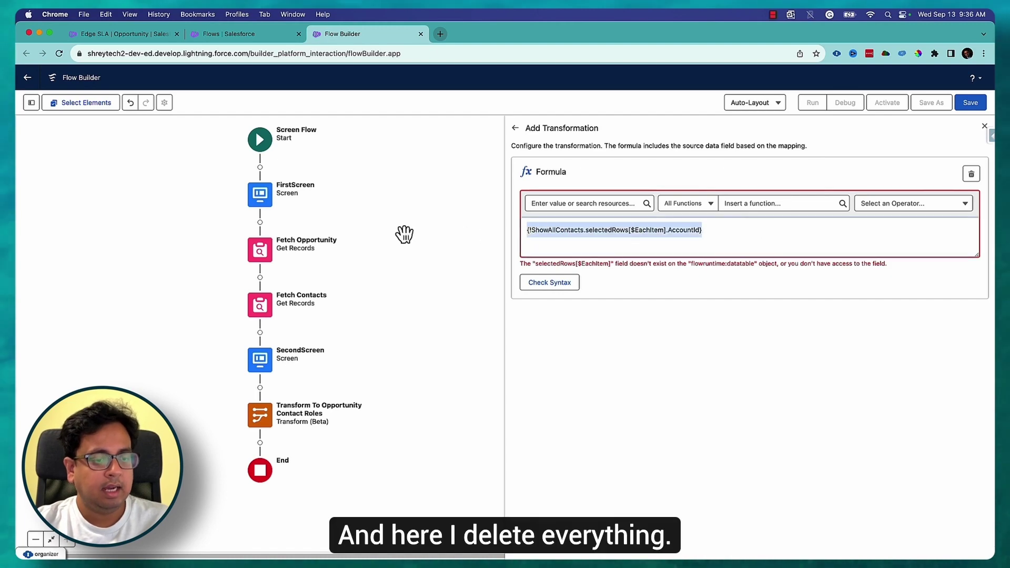
key("BackSpace")
left_click(566, 205)
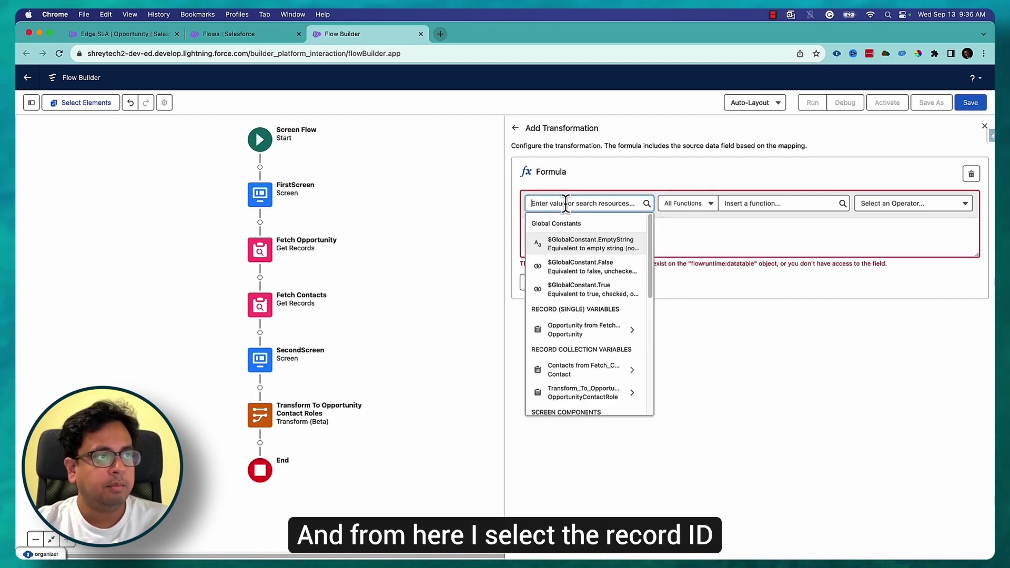
scroll(584, 267, "down", 10)
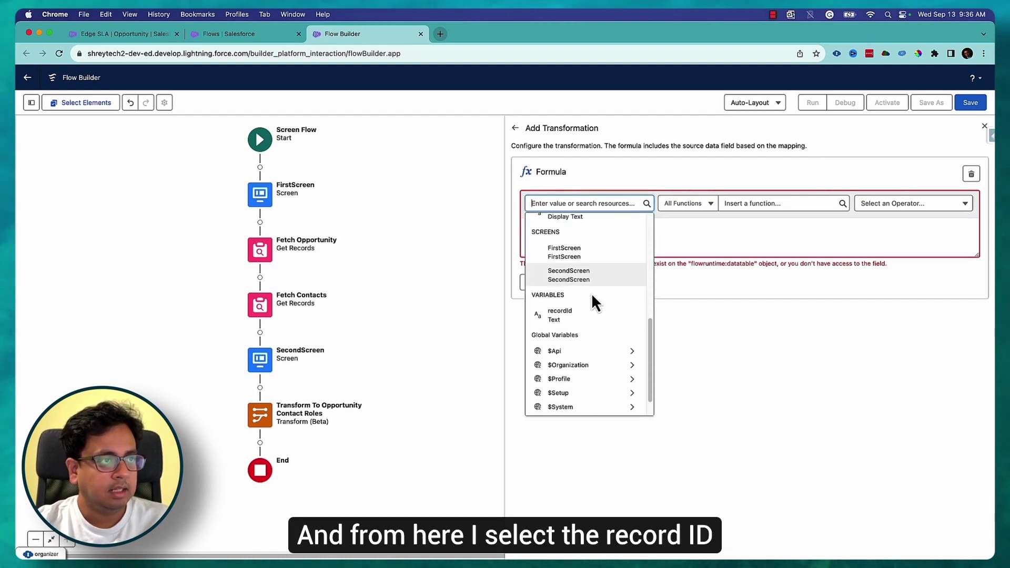
left_click(559, 314)
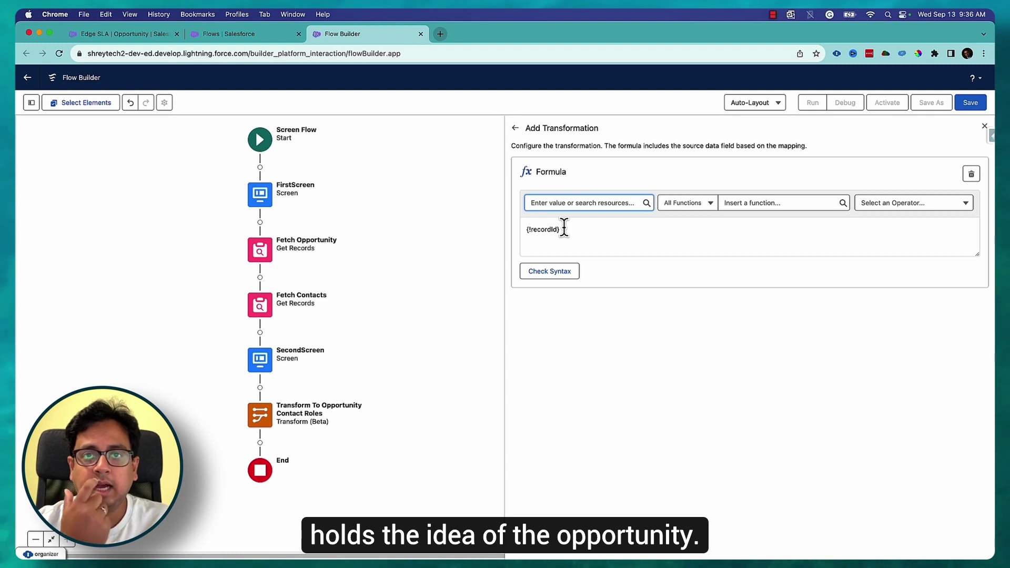
left_click(560, 273)
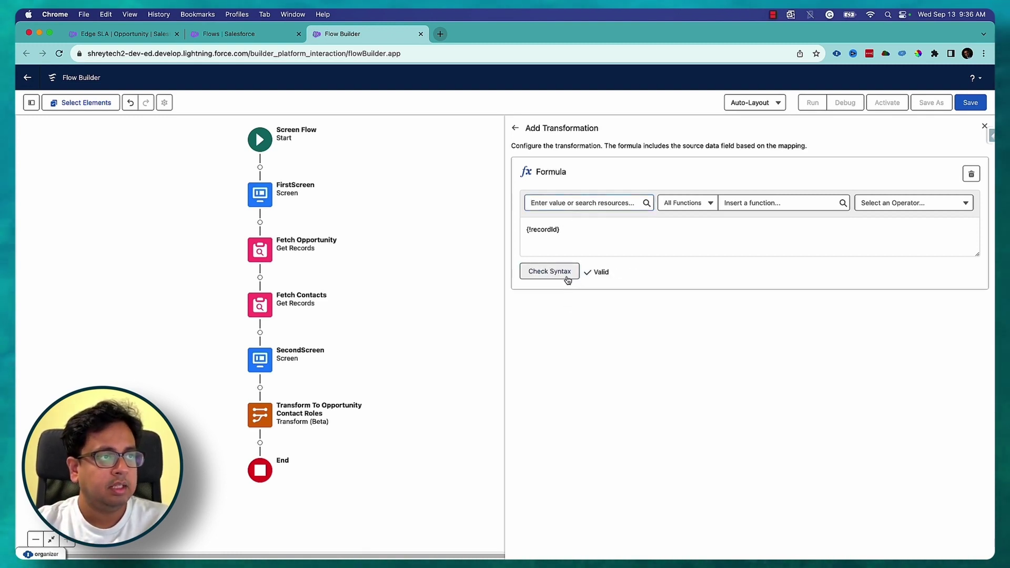
left_click(985, 127)
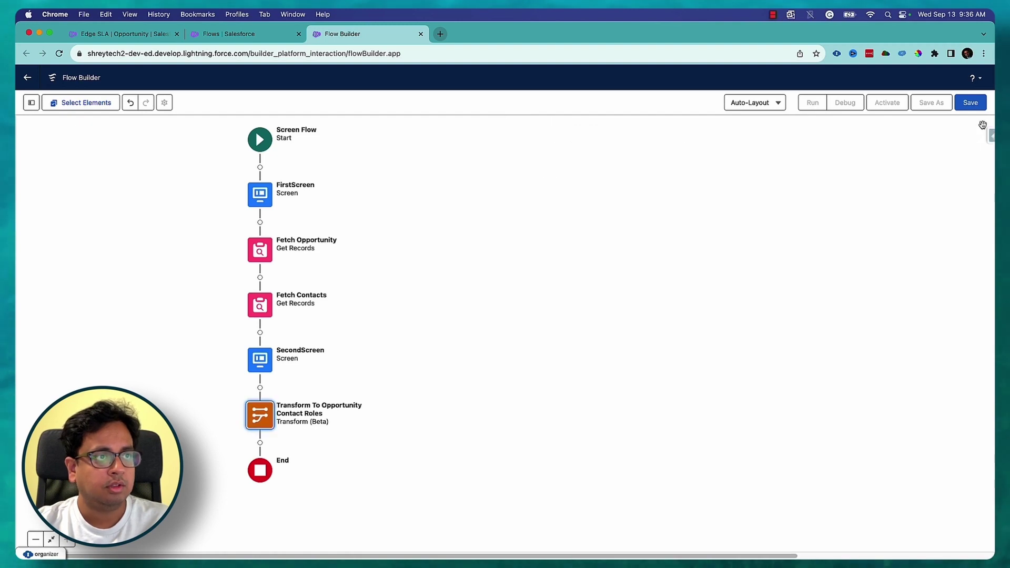
Add a Create Records element after the Transform step.
double_click(280, 421)
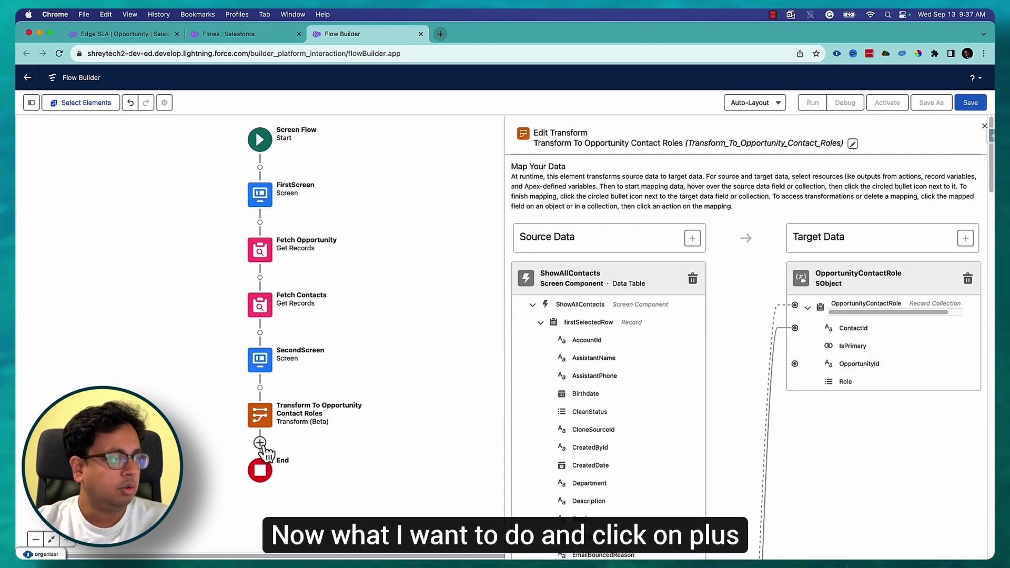
left_click(260, 444)
scroll(385, 419, "down", 3)
scroll(289, 411, "down", 5)
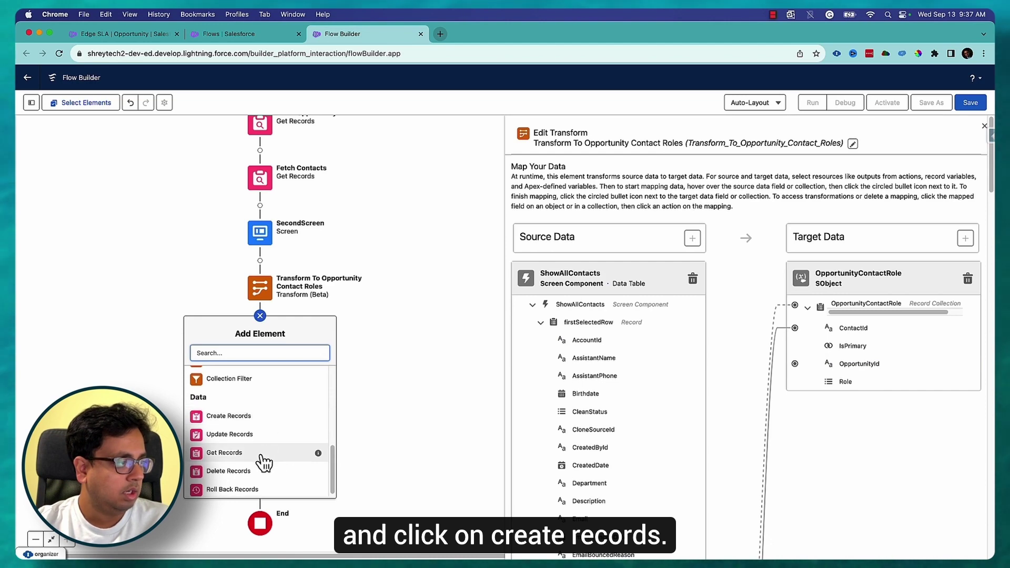
left_click(253, 419)
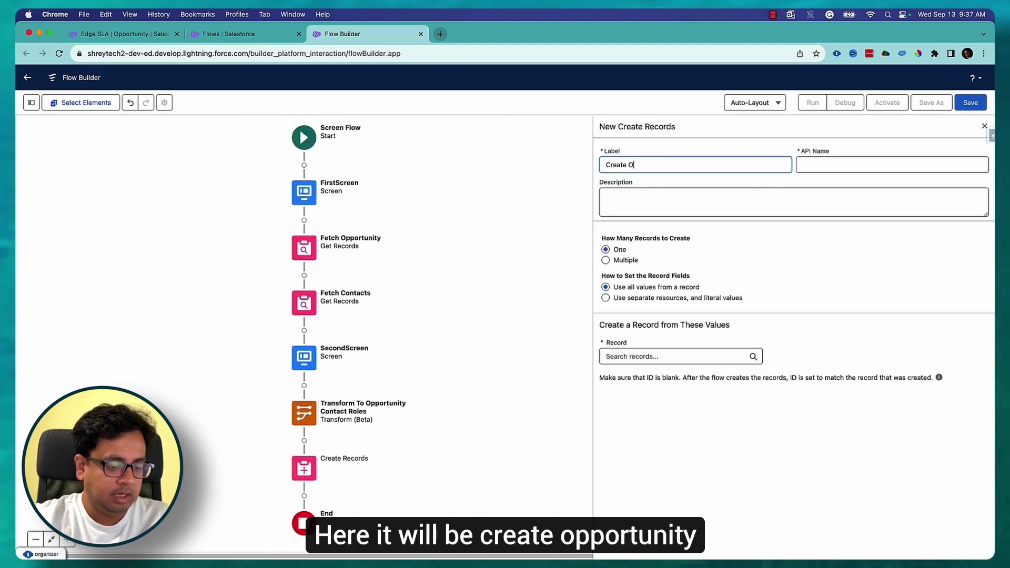
Label it 'Create Opportunity Contact Roles', create multiple records from the Transform collection, and save.
type("ty Con")
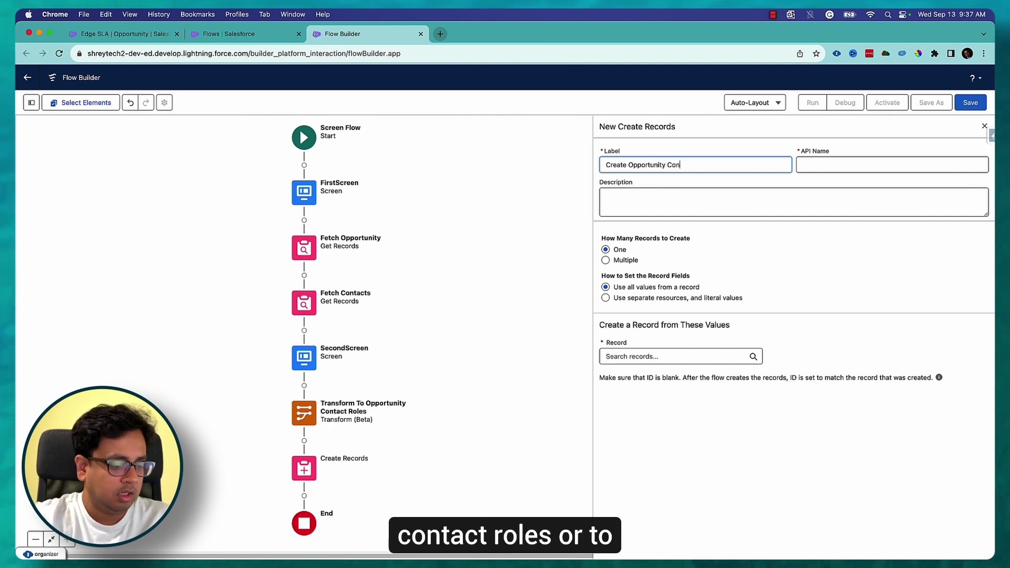
type("tact Roles")
key("Tab")
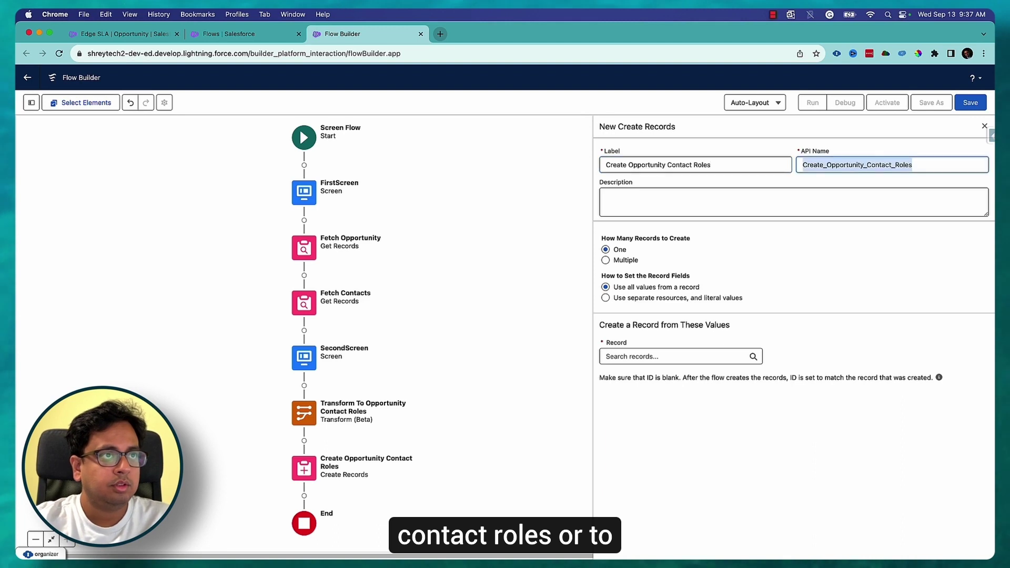
left_click(606, 260)
left_click(676, 319)
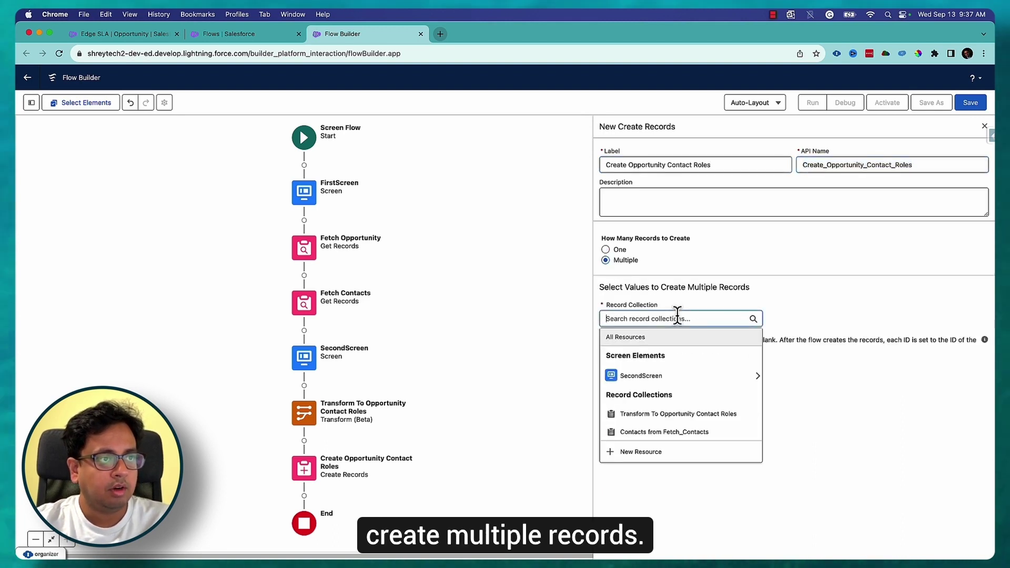
left_click(683, 416)
left_click(972, 103)
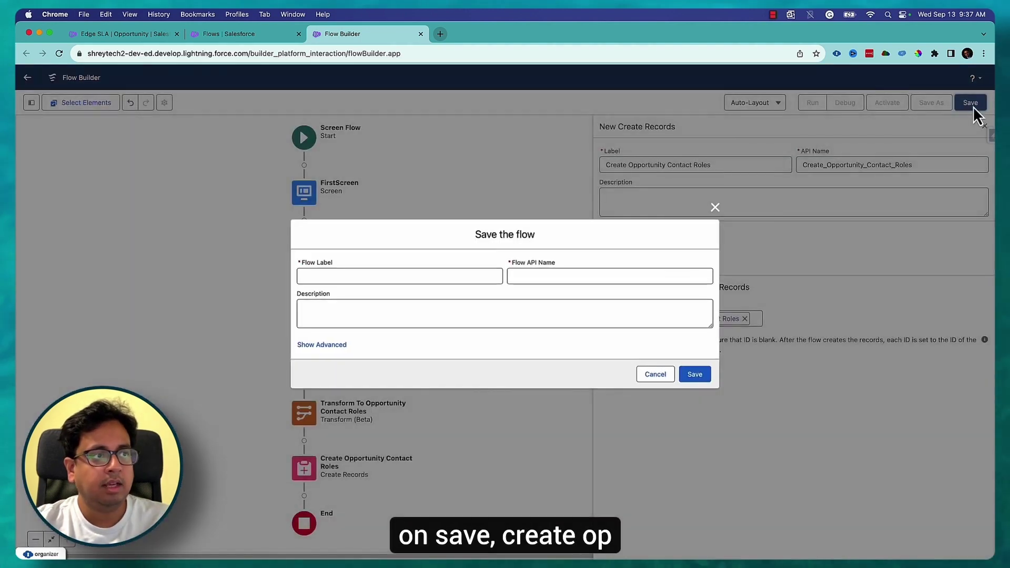
Save the flow with the label 'Create Opportunity Contact Roles' and activate it.
left_click(350, 275)
type("Create")
type(" Opportunity")
type(" Conta")
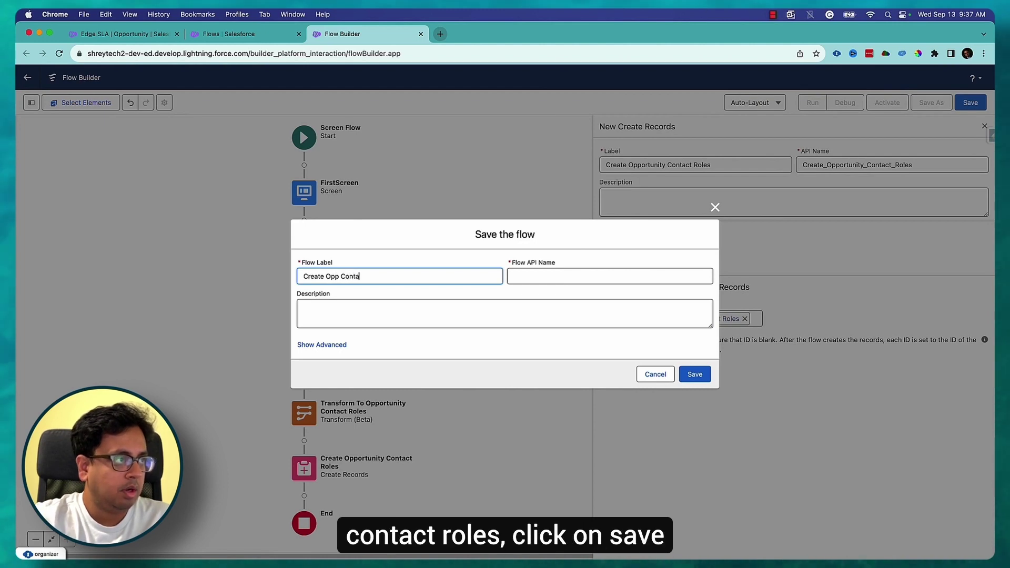
type("ct Roles")
key("Tab")
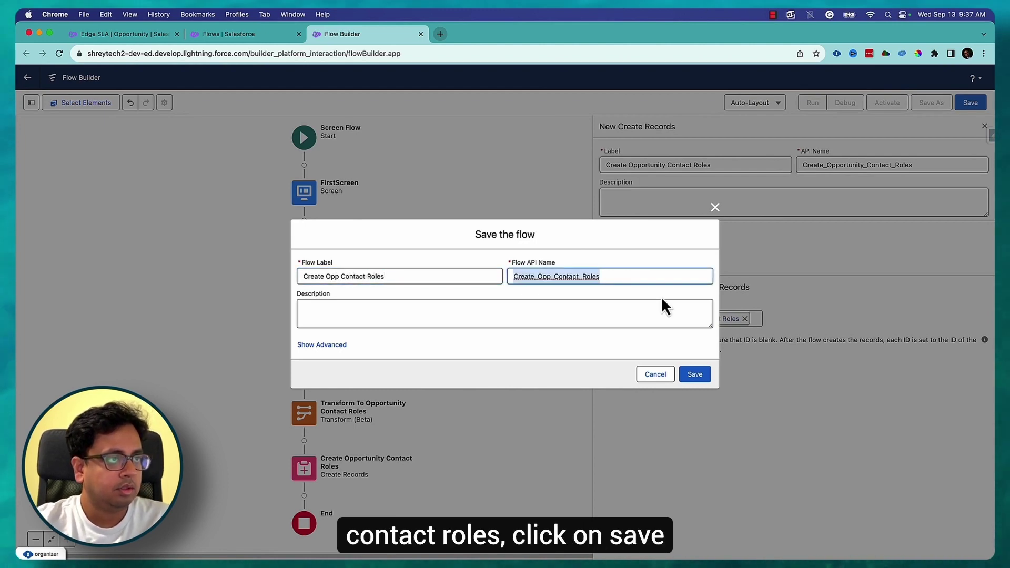
left_click(702, 377)
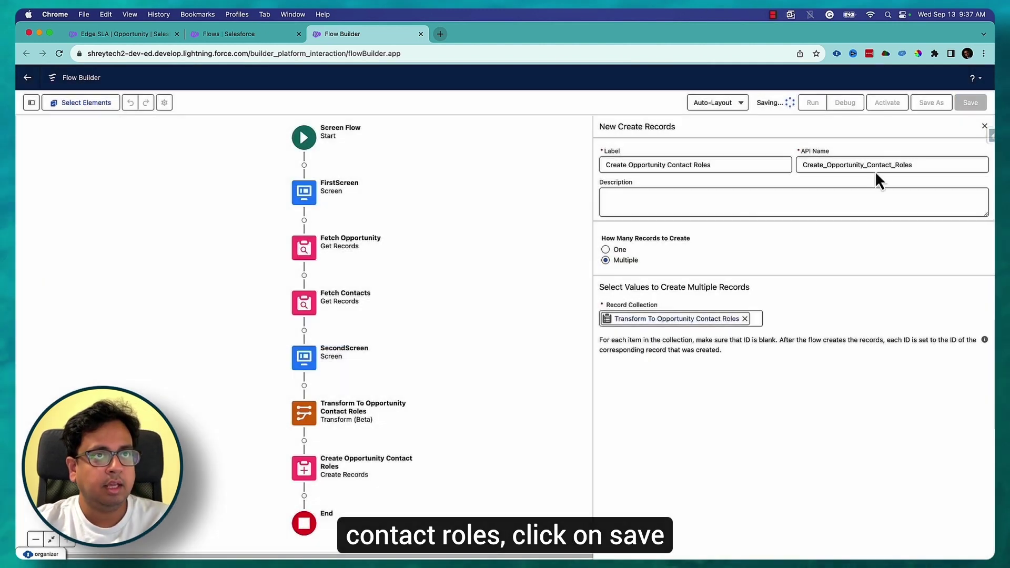
left_click(890, 103)
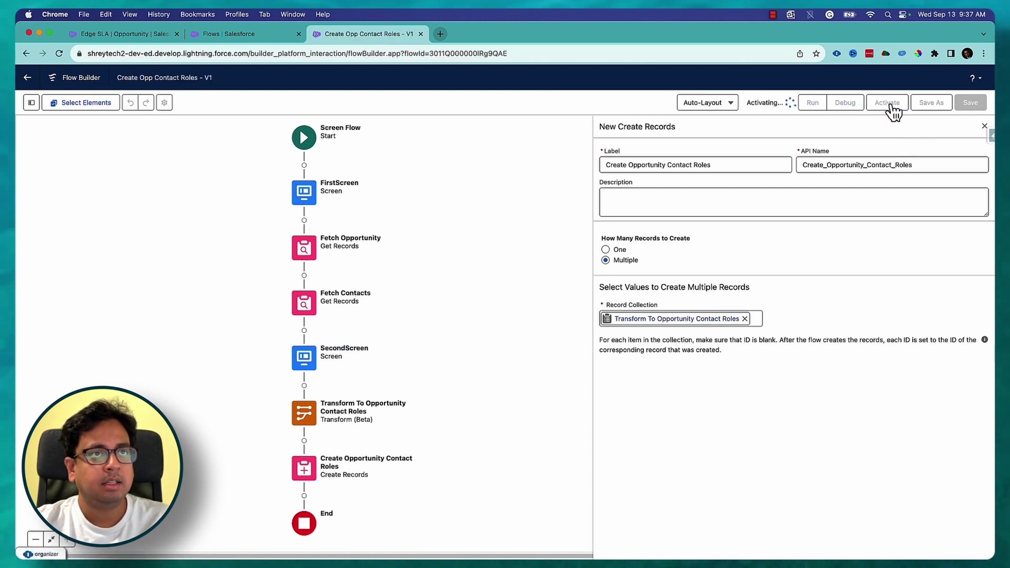
Open the Edge SLA opportunity's record page in Lightning App Builder.
left_click(128, 34)
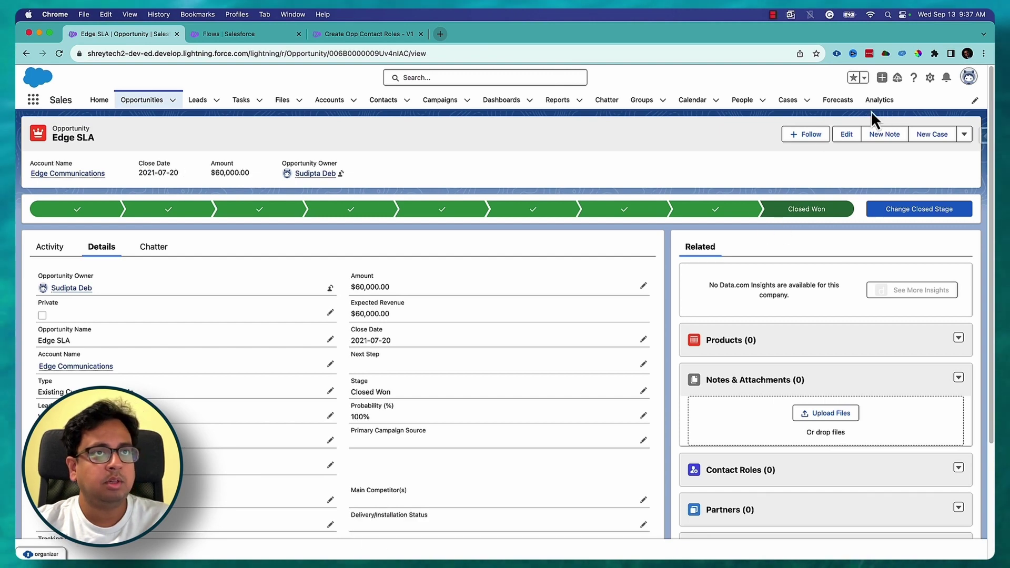
left_click(931, 78)
left_click(895, 193)
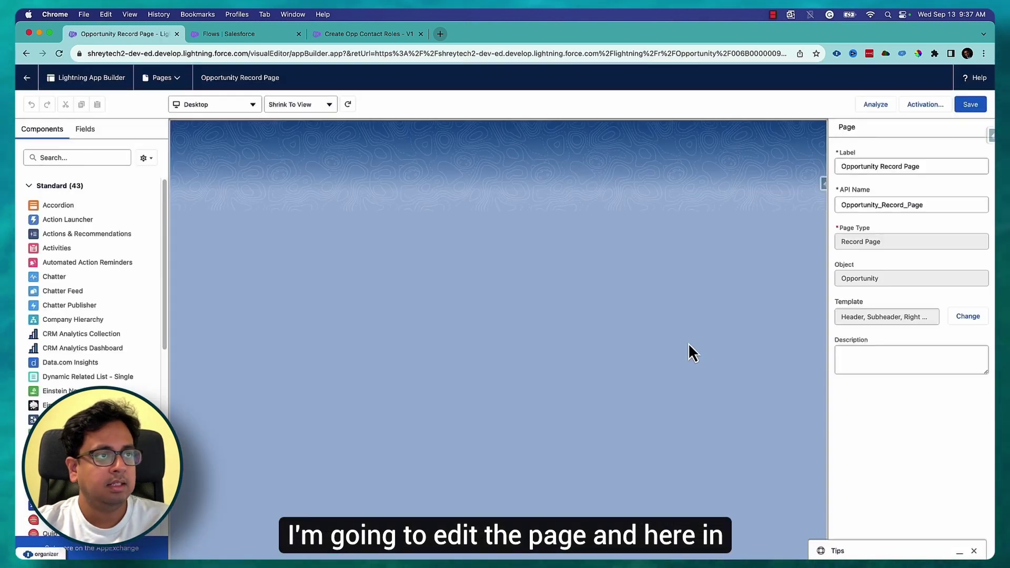
Place a Flow component running Create Opp Contact Roles above Related, save, and go back.
left_click(68, 157)
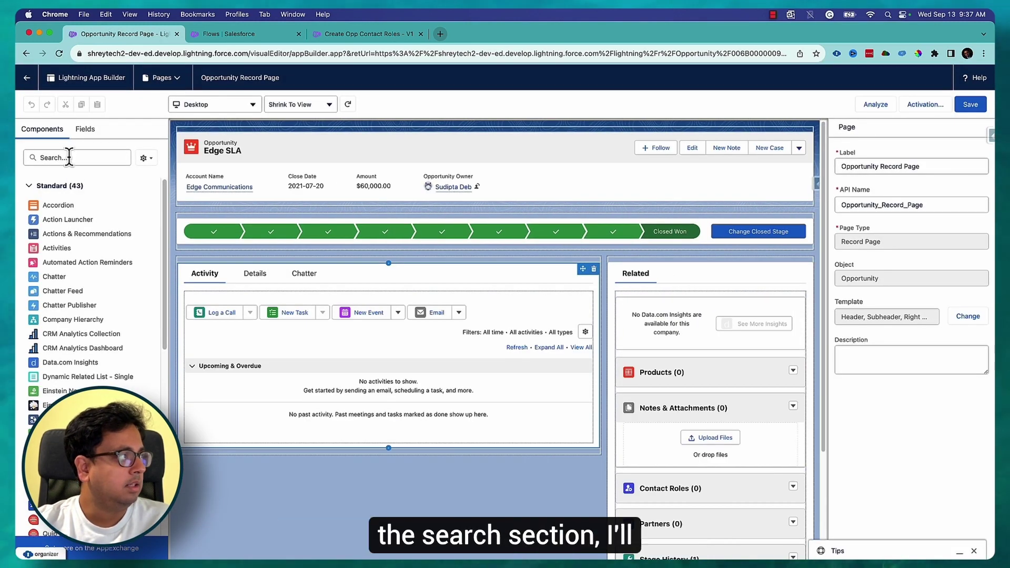
type("flow")
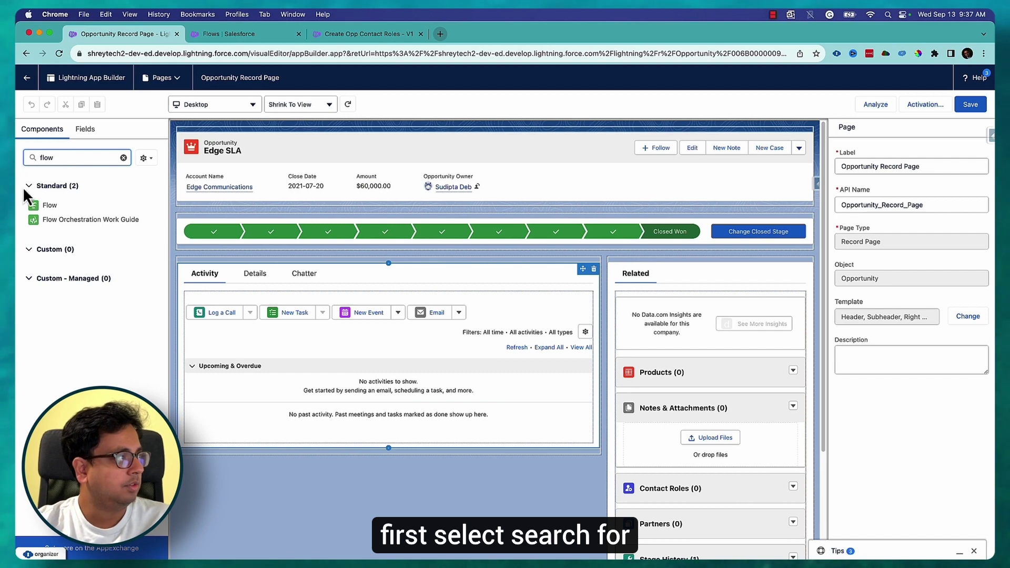
left_click_drag(49, 205, 627, 266)
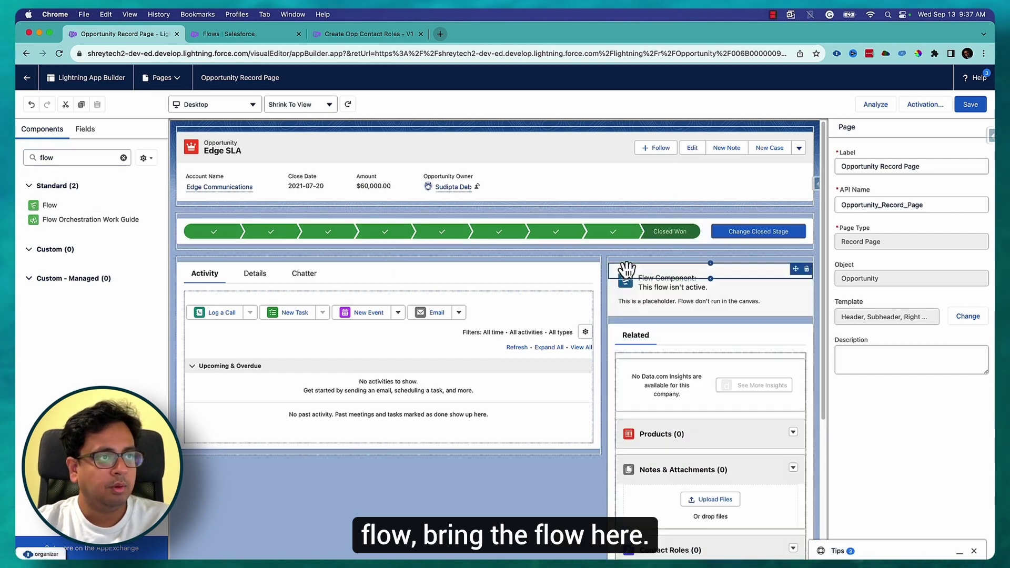
left_click(965, 210)
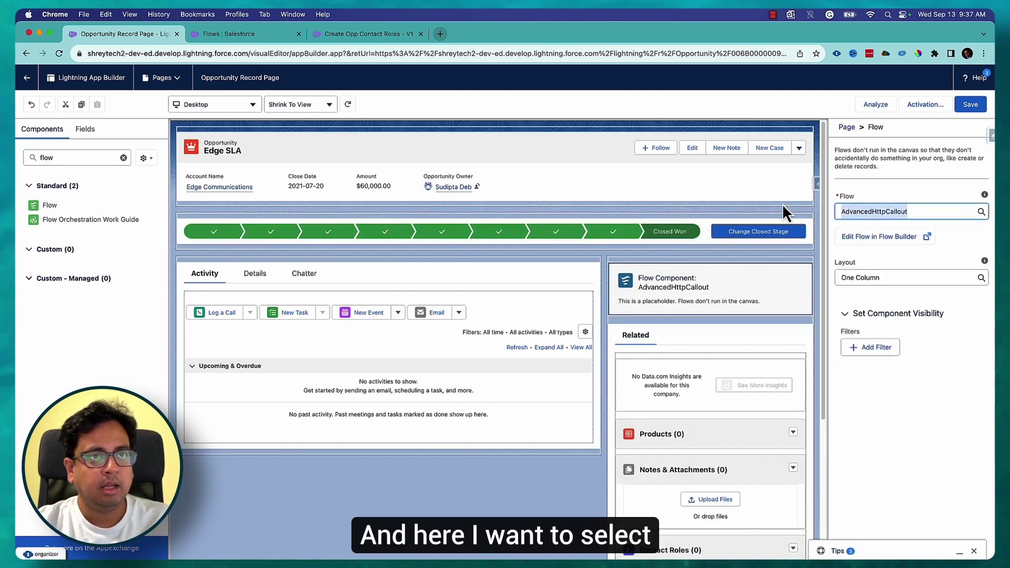
type("pp")
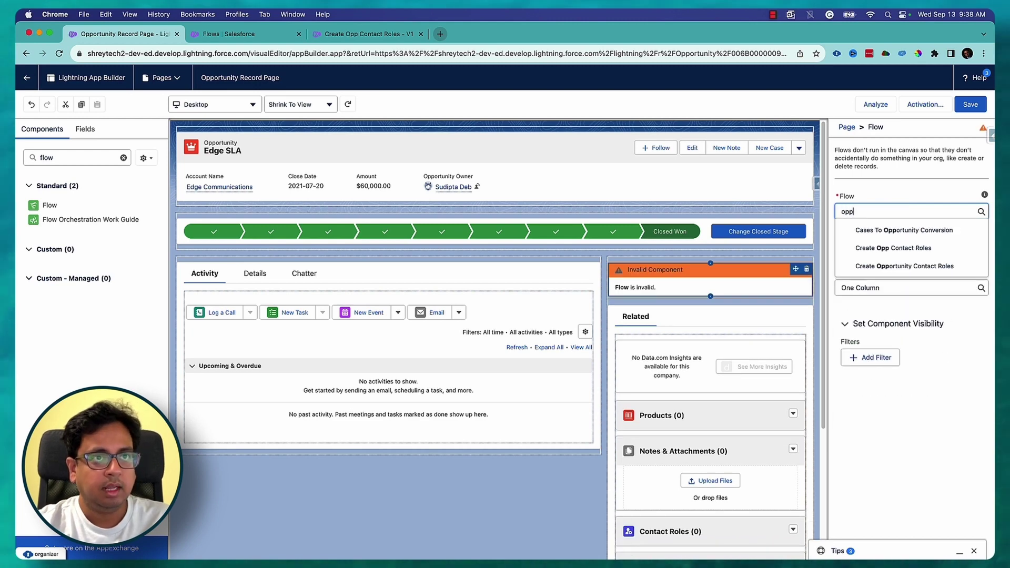
left_click(897, 250)
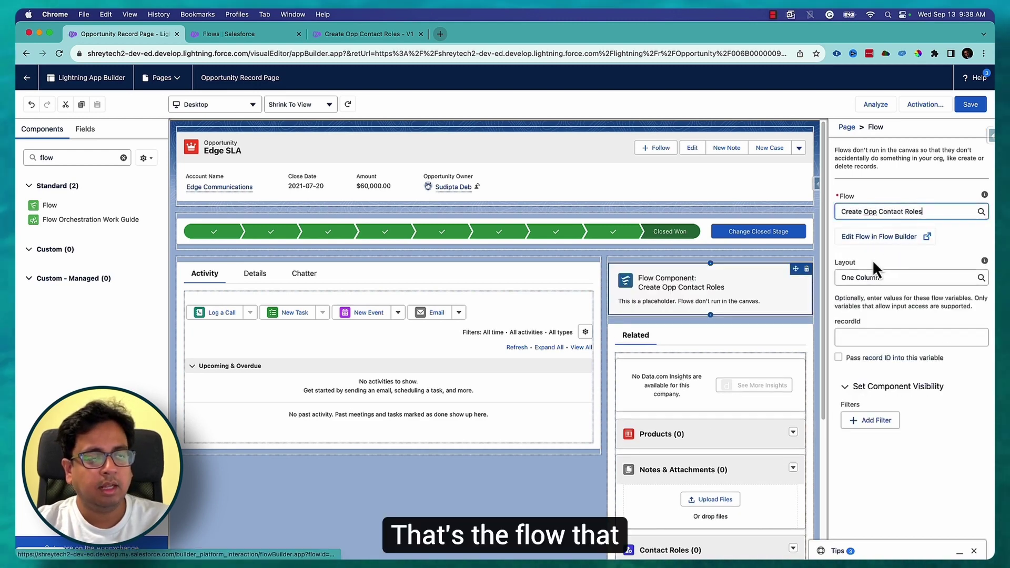
left_click(971, 104)
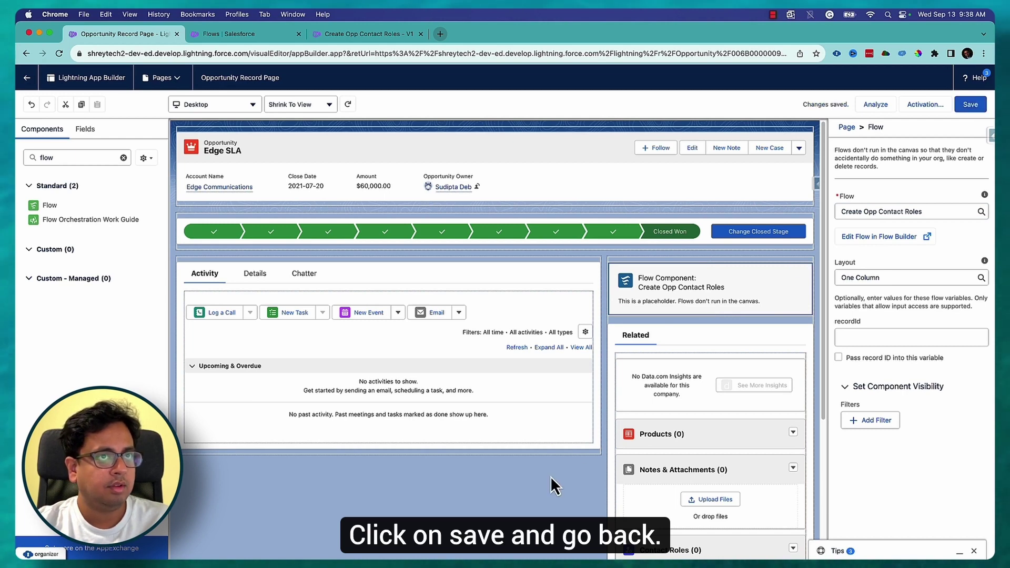
left_click(32, 82)
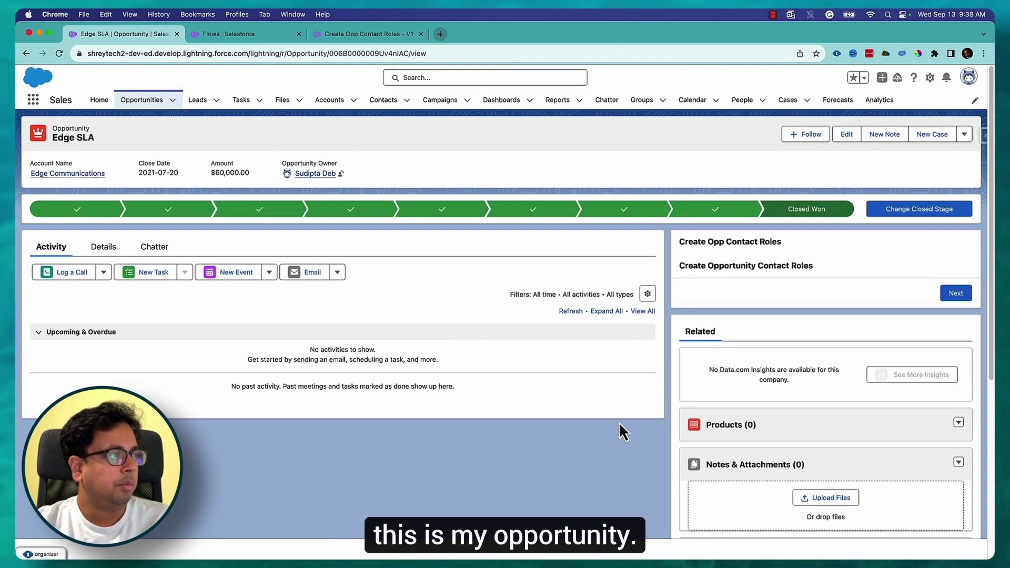
Run the flow on Edge SLA and find its contact list empty.
scroll(832, 415, "down", 1)
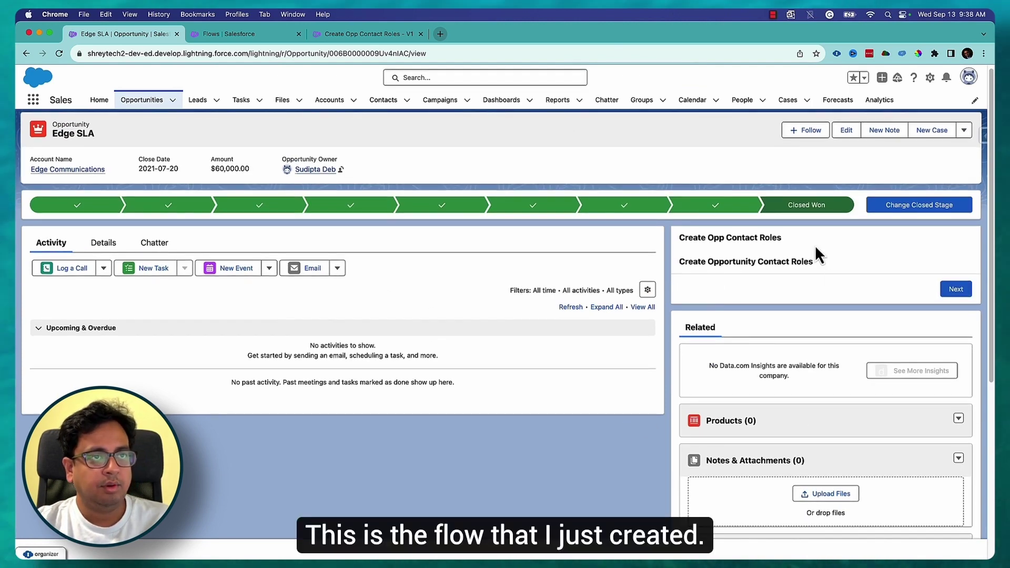
scroll(848, 284, "down", 5)
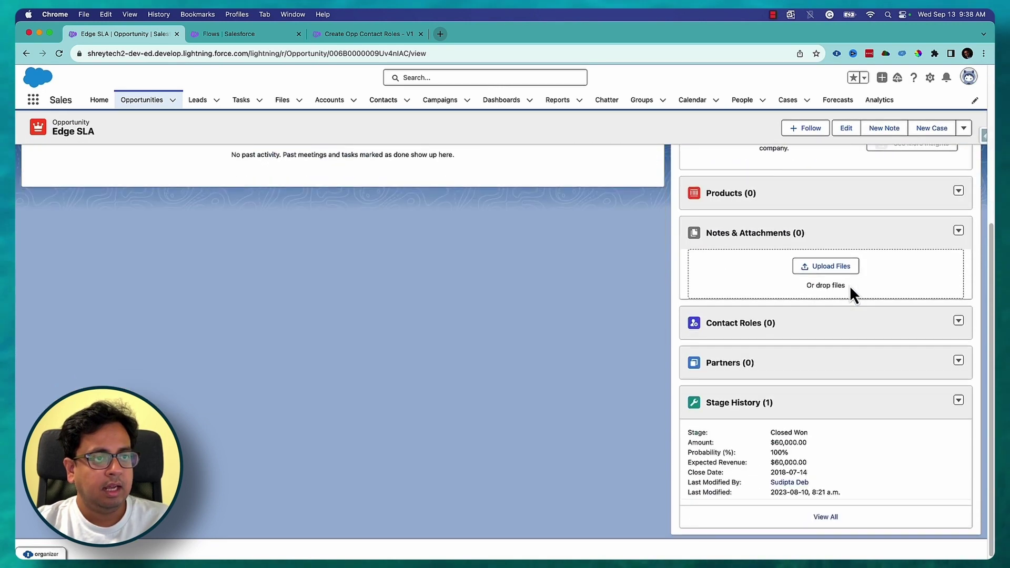
scroll(758, 329, "up", 4)
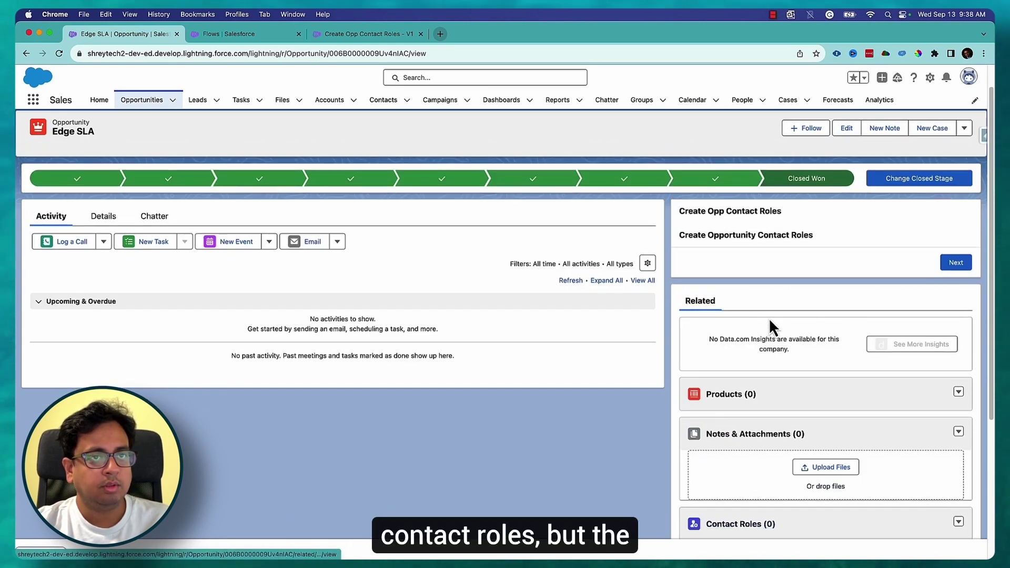
left_click(967, 262)
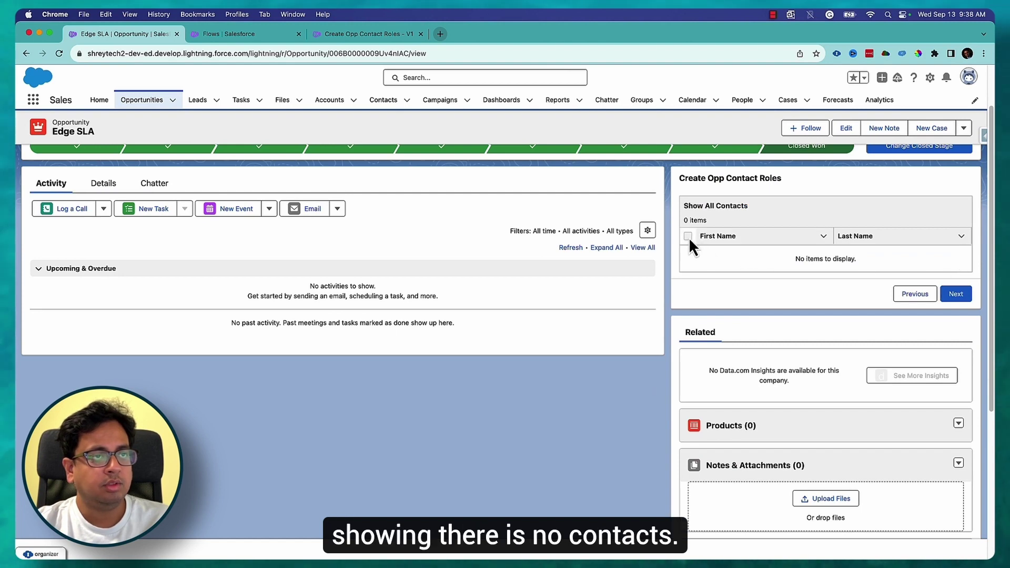
Check the opportunity's Account Name under Details, then reopen the record page editor.
scroll(674, 242, "up", 1)
left_click(99, 249)
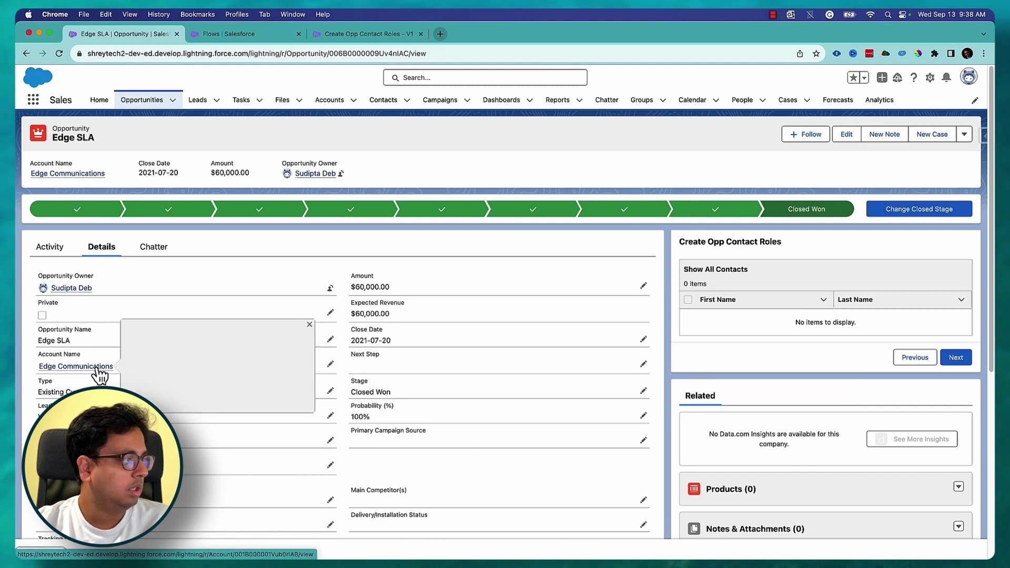
mouse_move(97, 371)
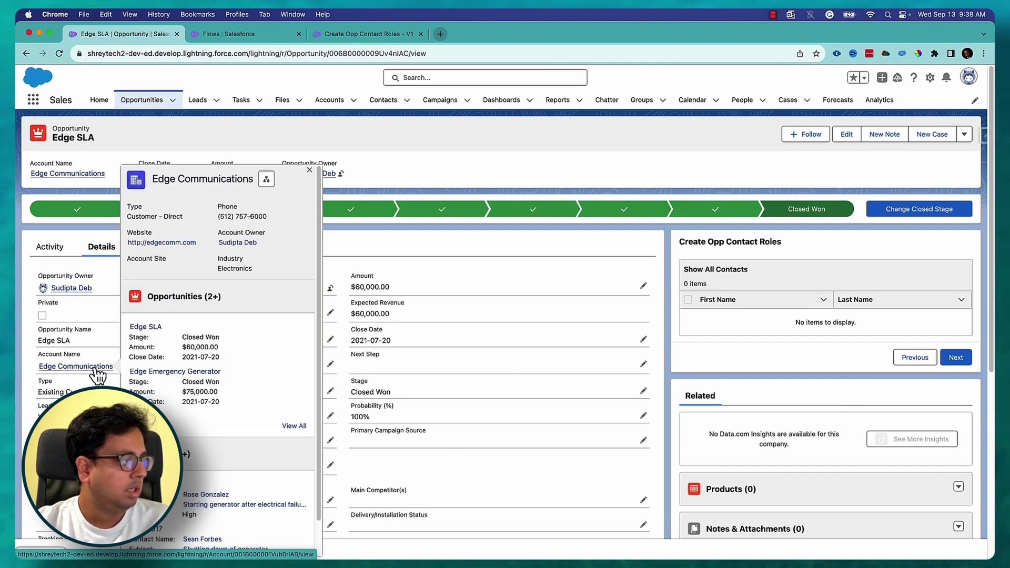
left_click(930, 82)
left_click(898, 195)
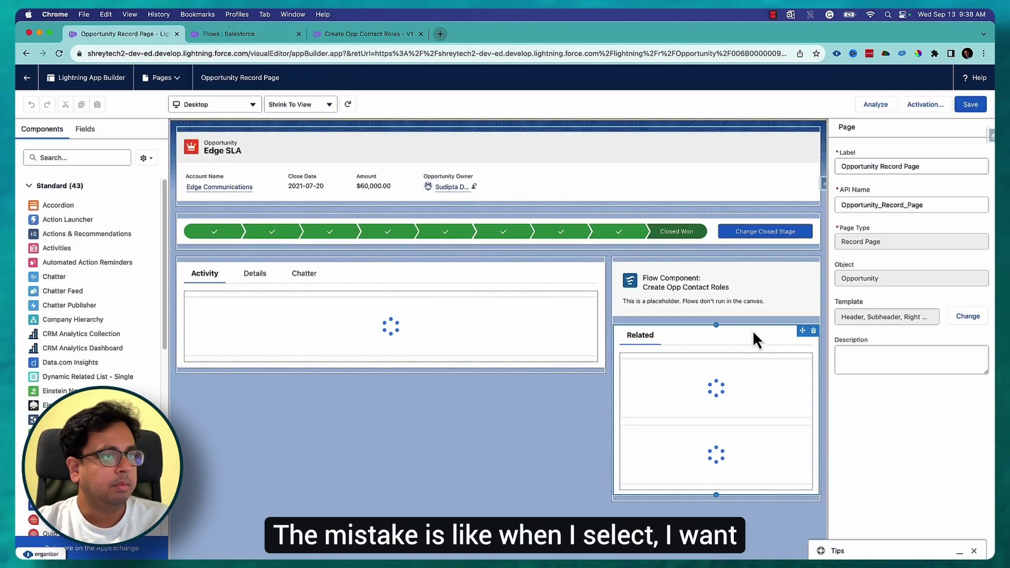
Make the Flow component pass the record ID into recordId, save, and return to the opportunity.
left_click(767, 300)
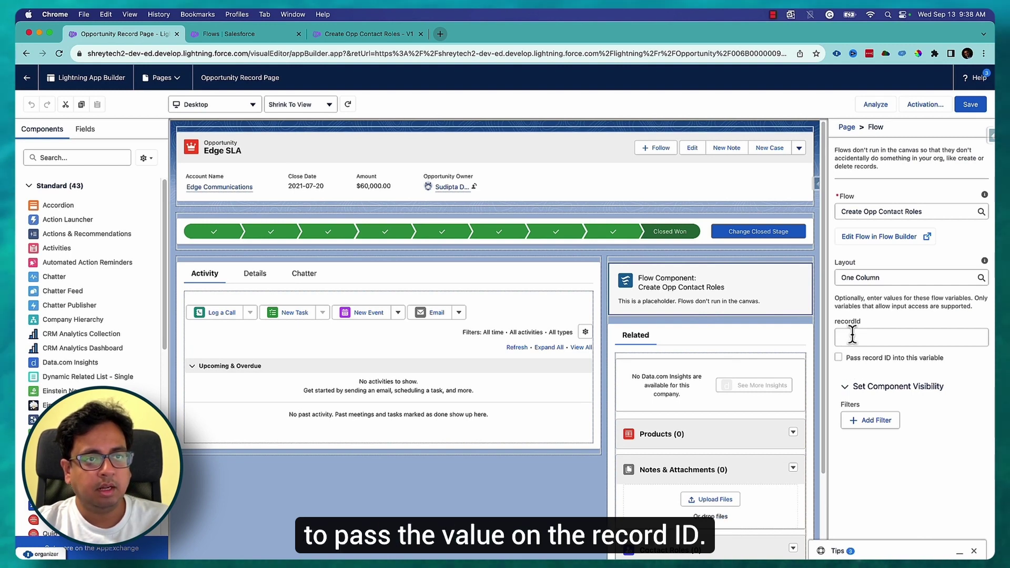
left_click(839, 358)
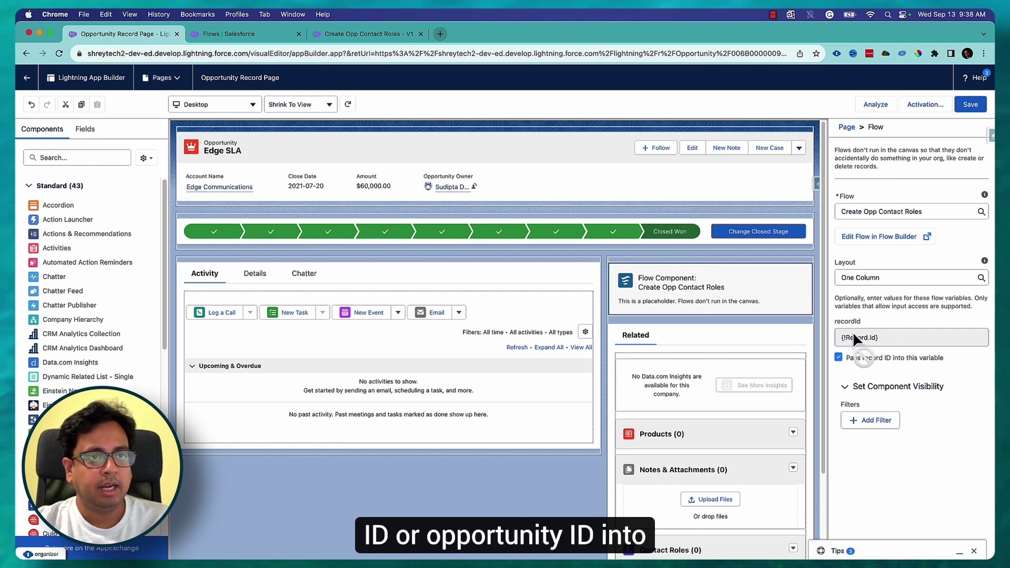
left_click(972, 104)
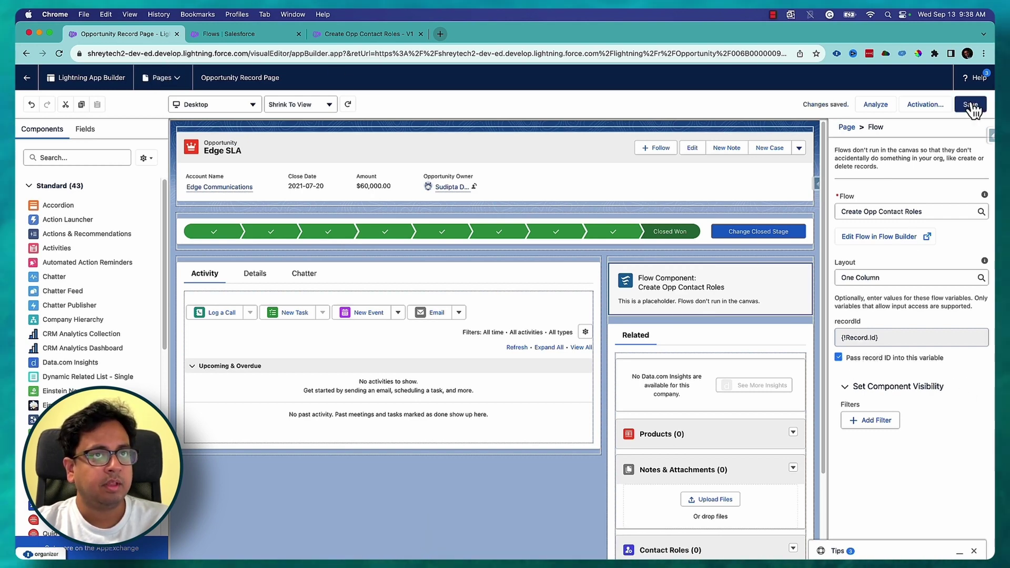
left_click(29, 79)
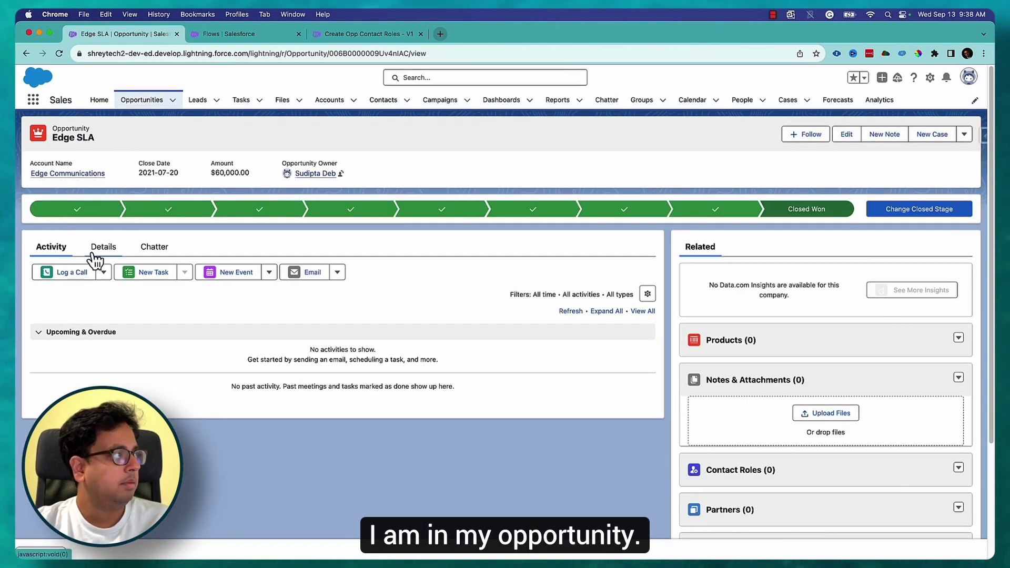
Reload Edge SLA, run the flow, and select both account contacts to create two Contact Roles.
left_click(59, 54)
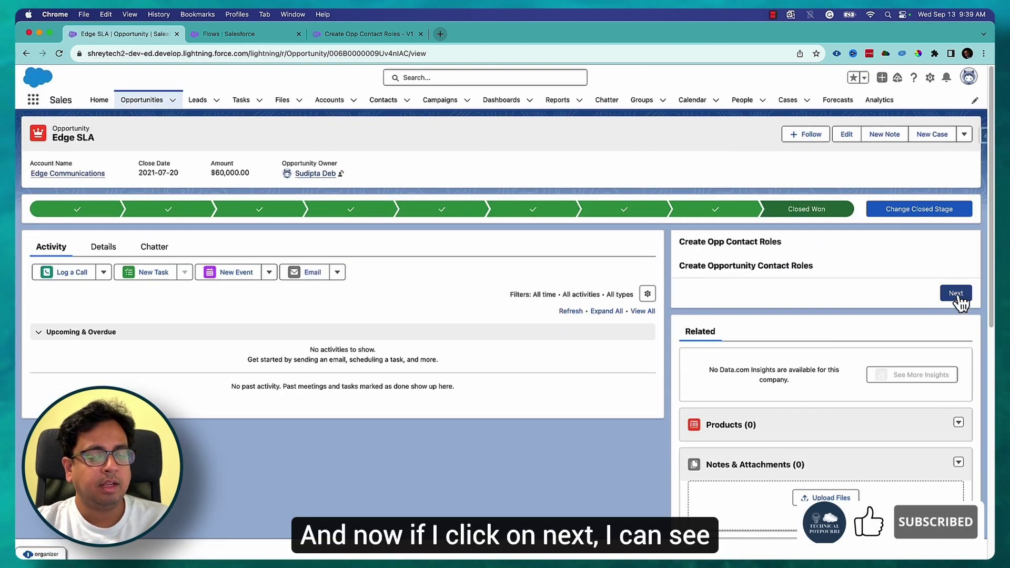
left_click(957, 294)
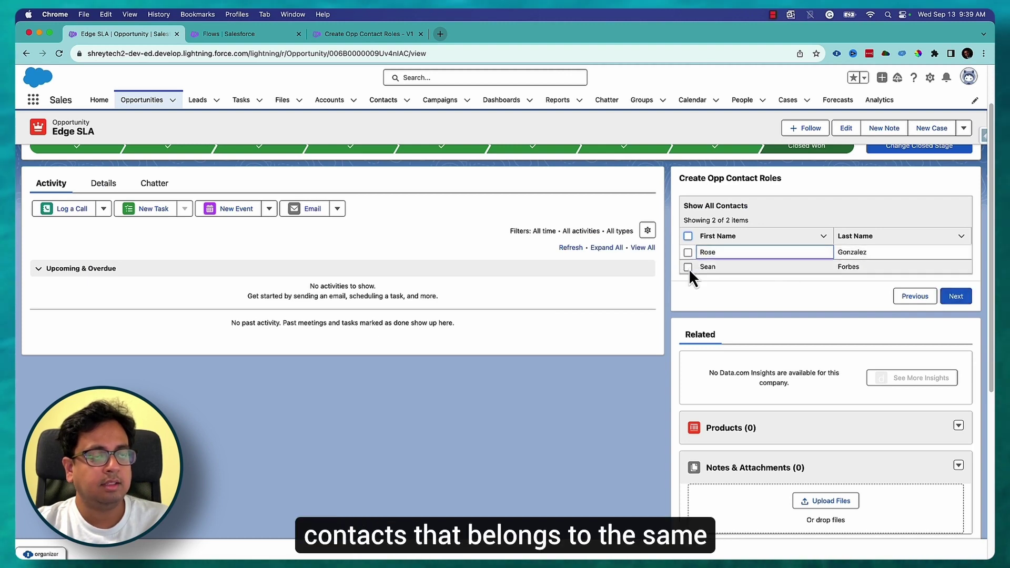
scroll(690, 274, "up", 1)
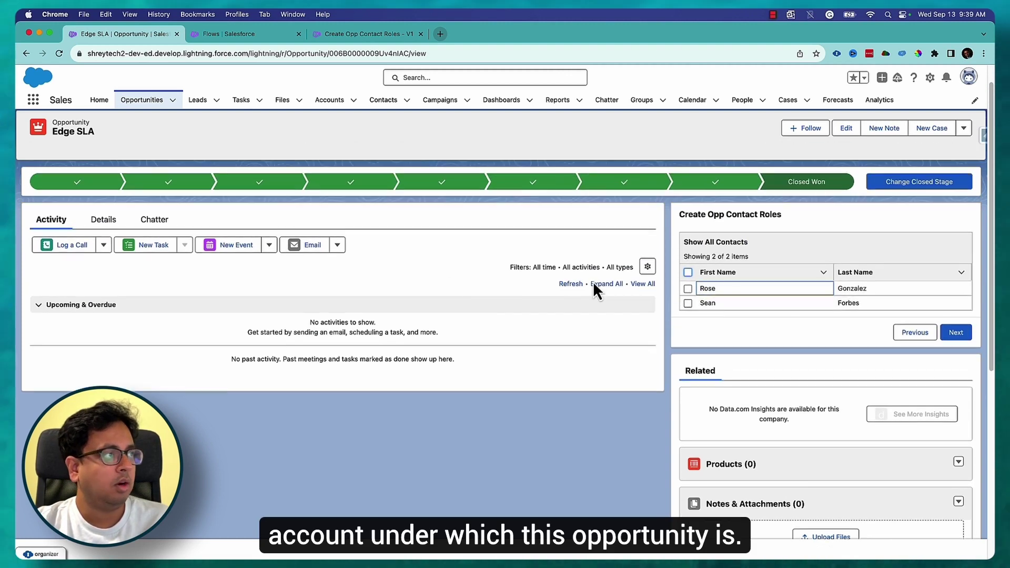
scroll(836, 395, "down", 5)
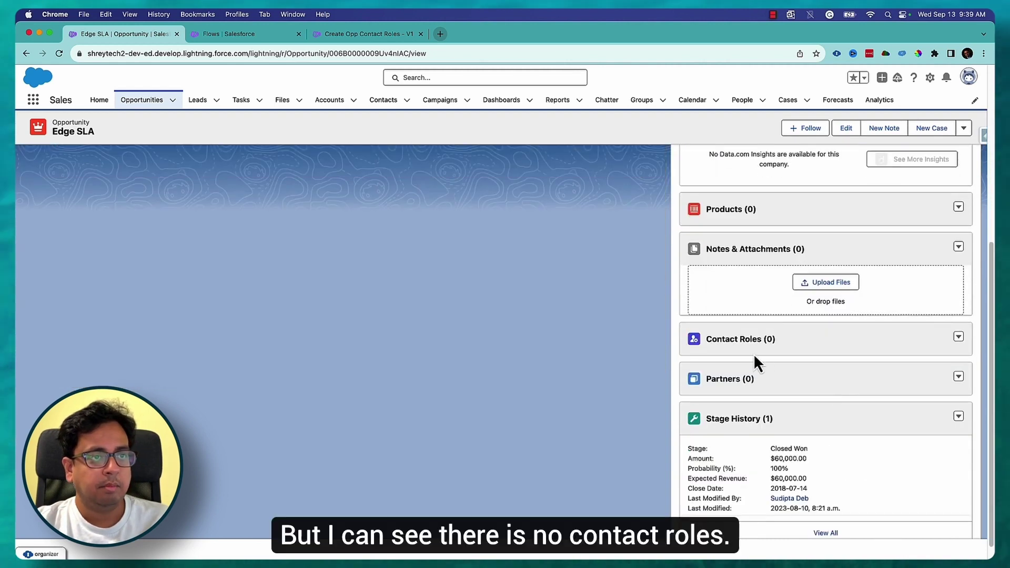
scroll(755, 349, "up", 4)
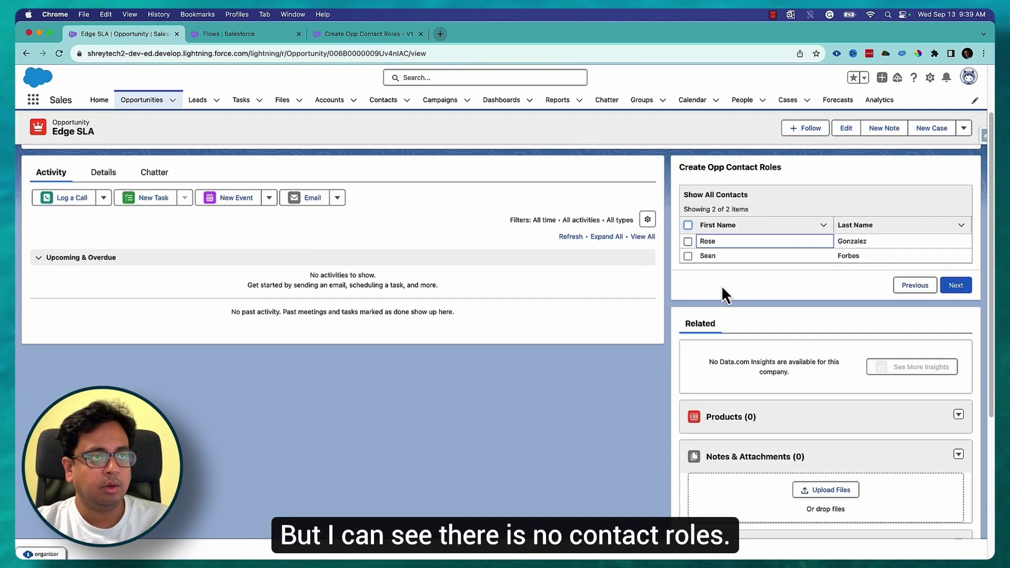
left_click(688, 242)
left_click(688, 256)
left_click(956, 285)
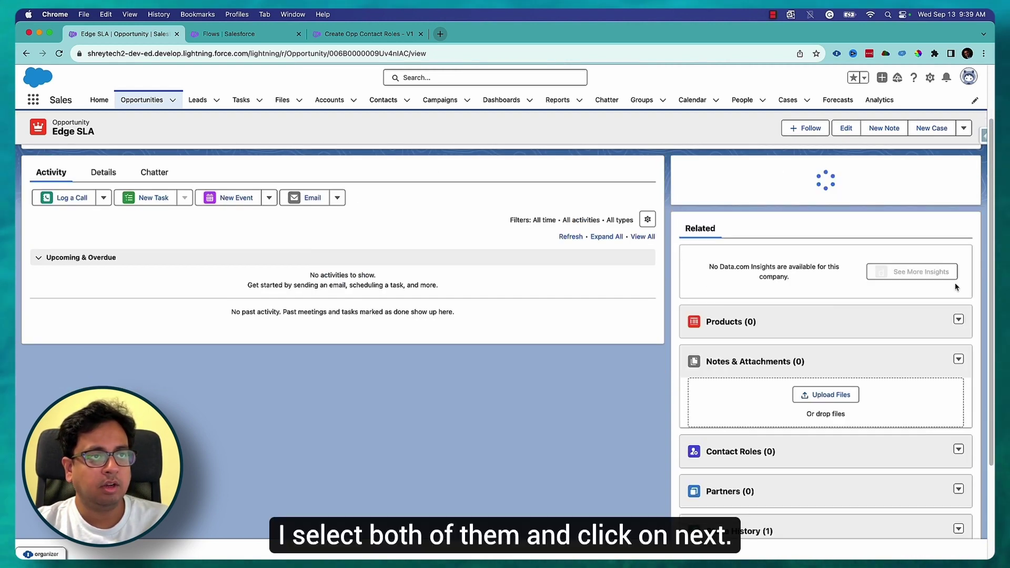
scroll(899, 333, "down", 3)
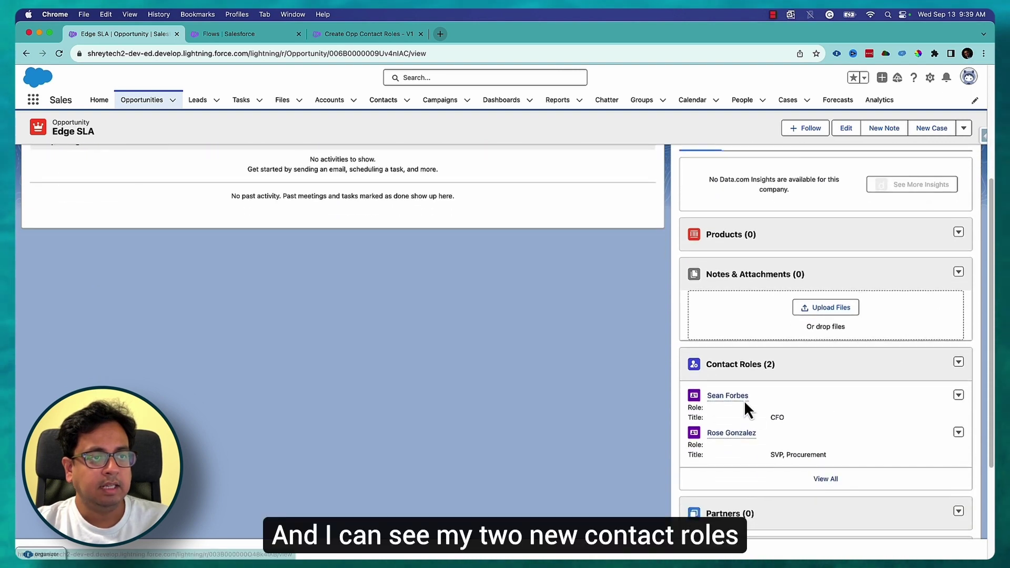